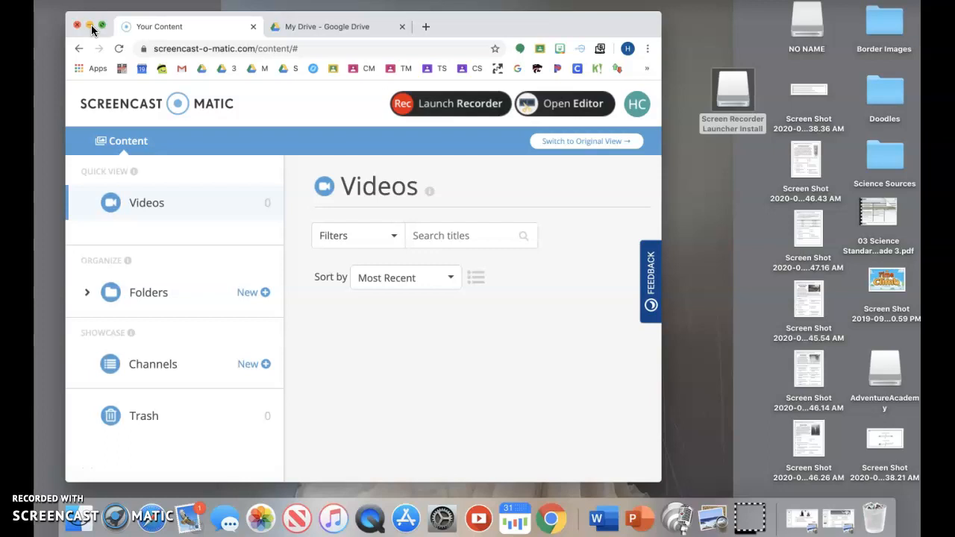
# Step: Switch to My Drive in Google Drive
pyautogui.click(319, 25)
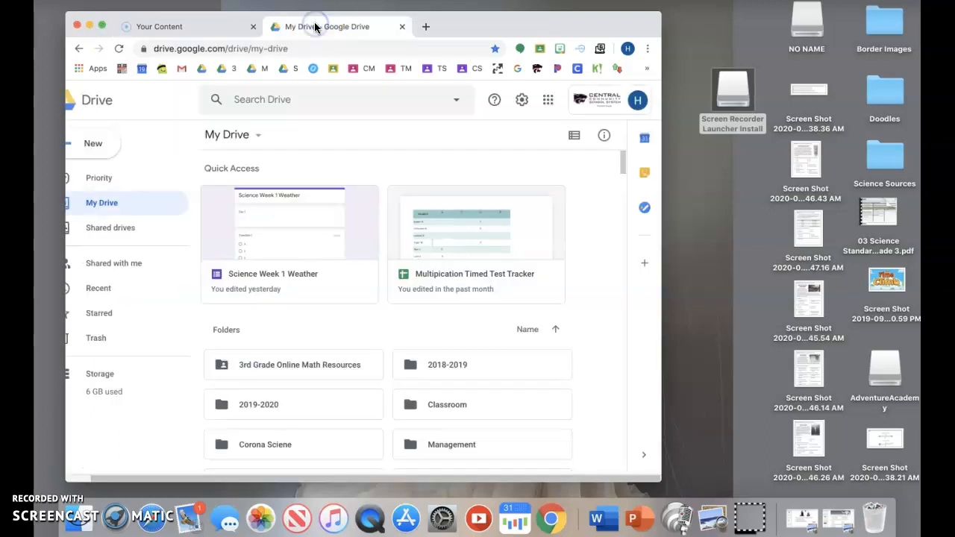
pyautogui.click(103, 27)
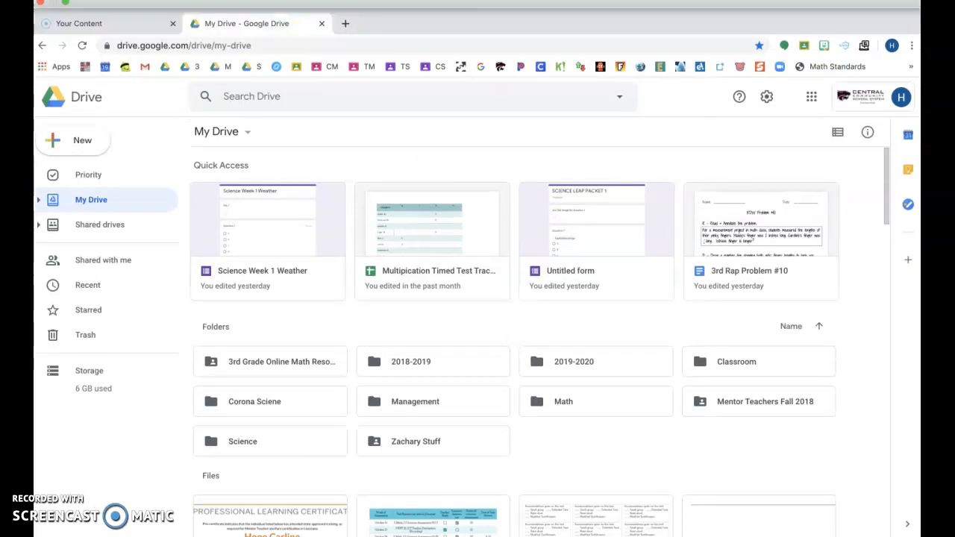
pyautogui.click(67, 5)
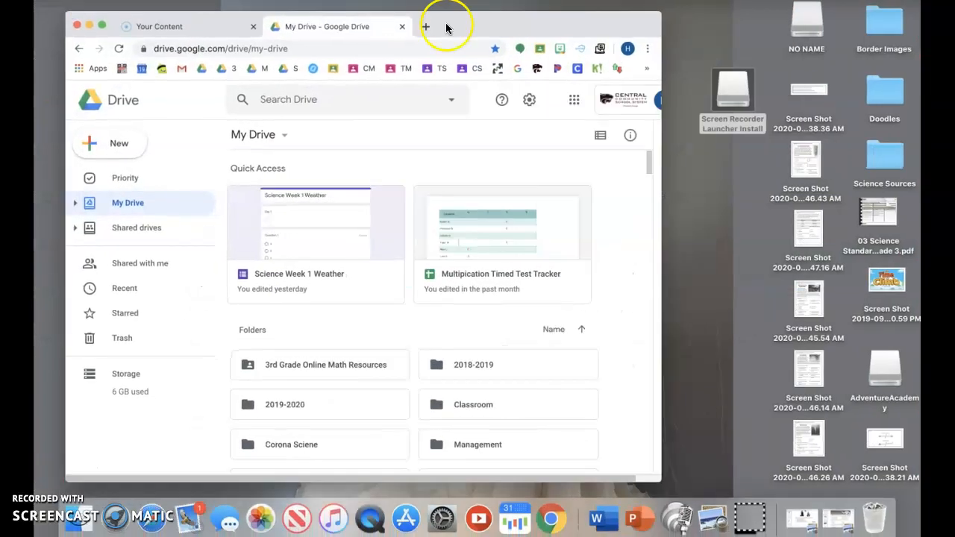
pyautogui.click(804, 159)
pyautogui.click(806, 241)
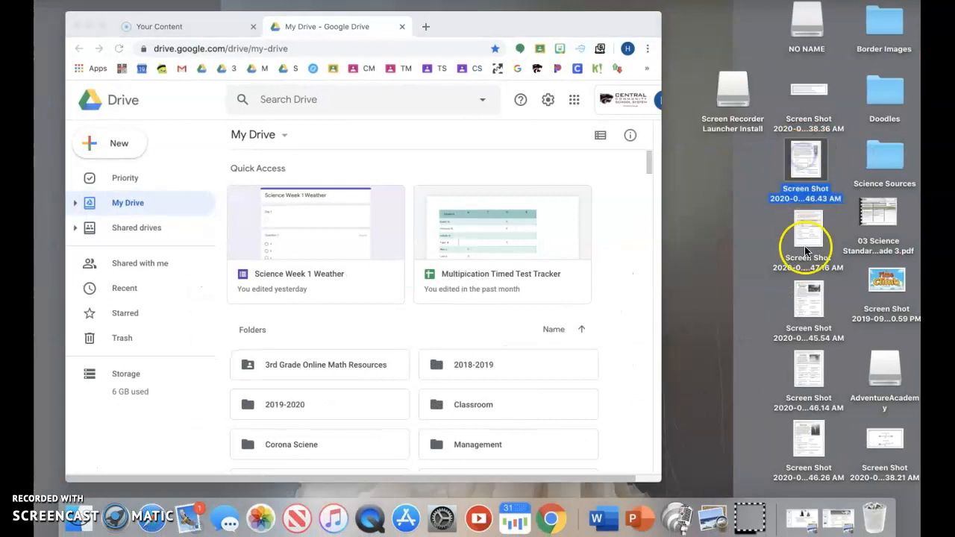
pyautogui.click(806, 308)
pyautogui.click(809, 373)
pyautogui.click(810, 445)
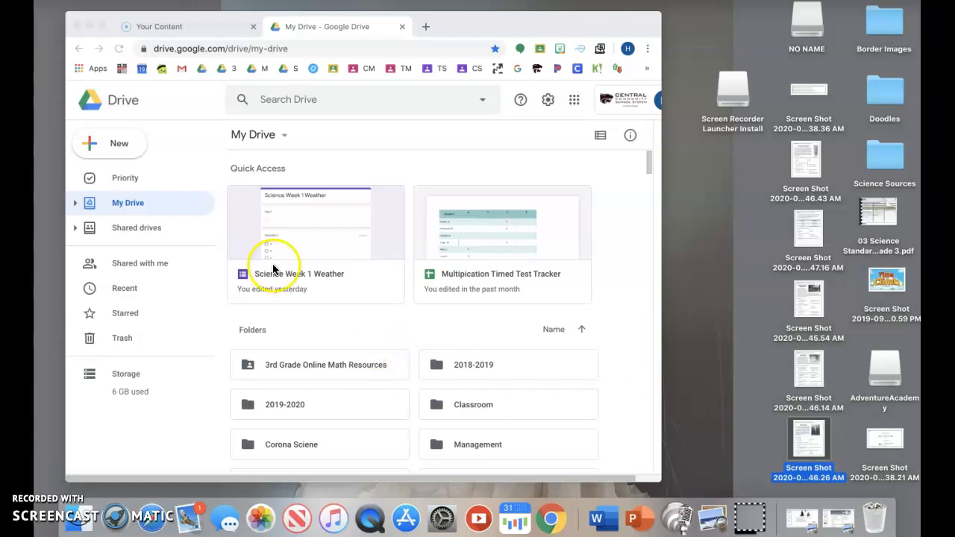
# Step: Create a new blank Google Form from My Drive
pyautogui.click(121, 147)
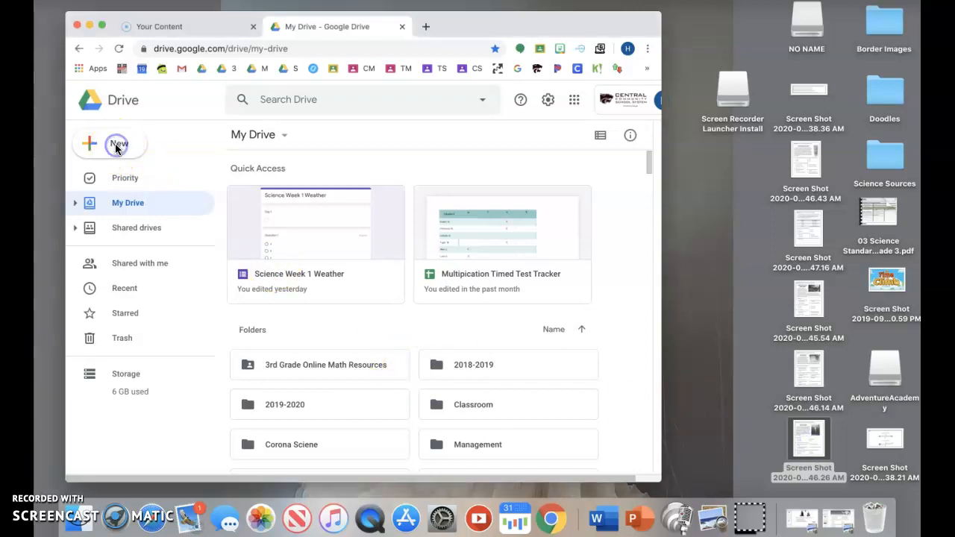
pyautogui.click(88, 146)
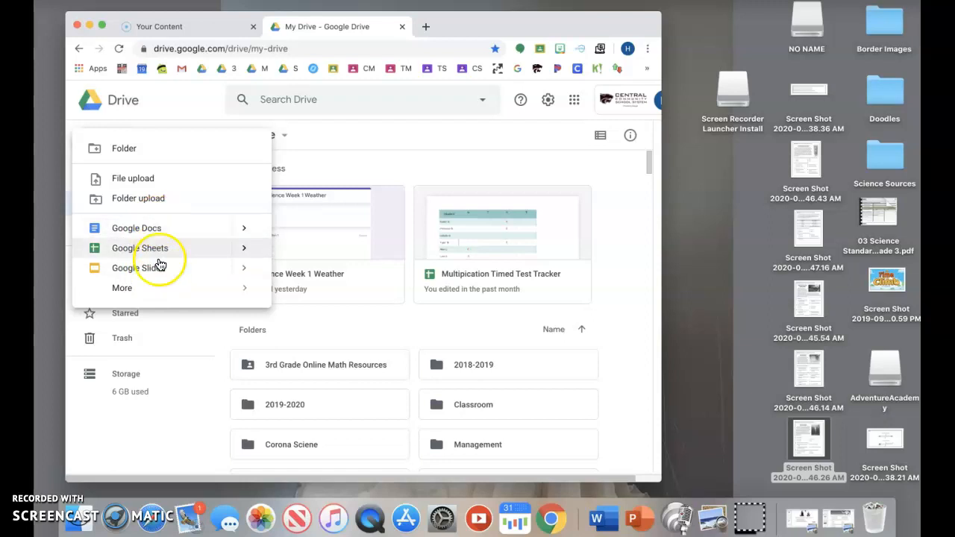
pyautogui.click(124, 289)
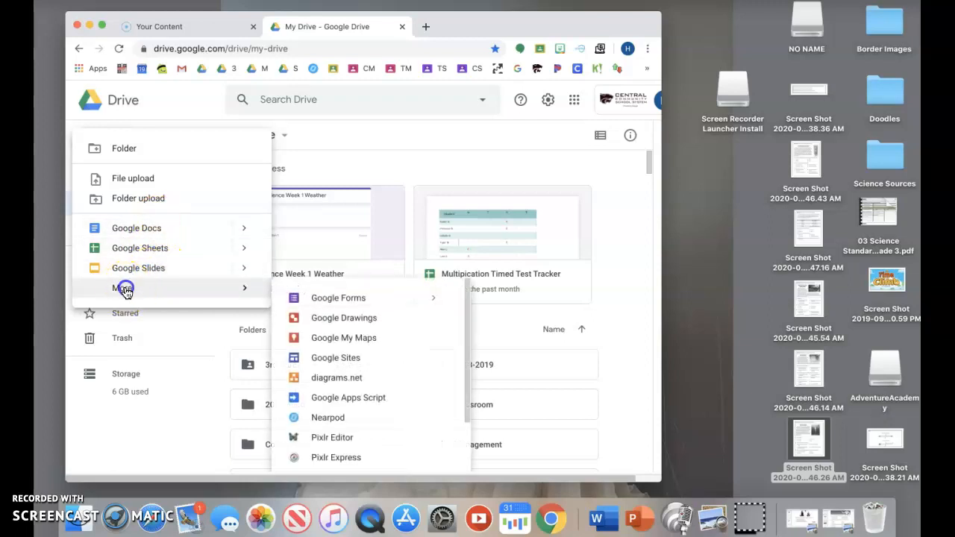
pyautogui.click(338, 298)
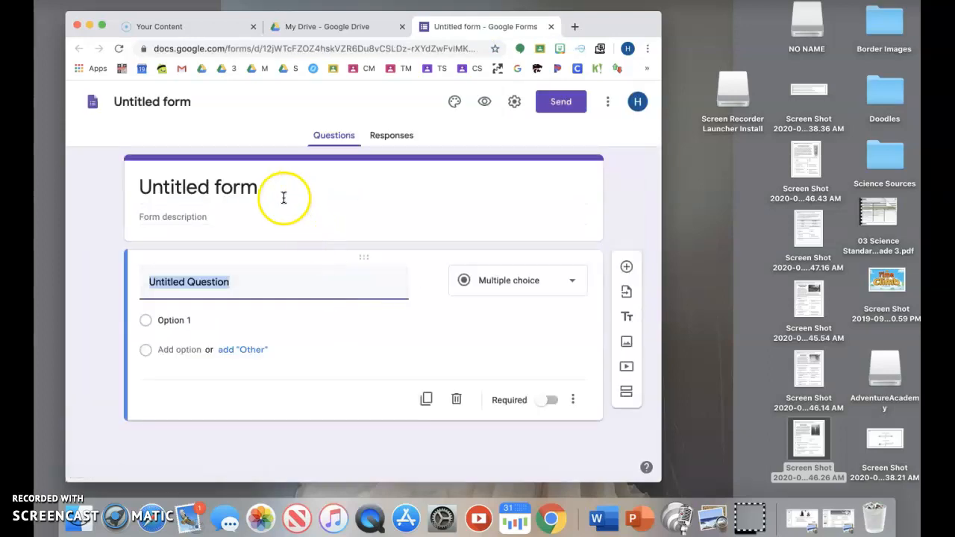
# Step: Title the form "Science Week 2 Natural Disasters"
pyautogui.click(268, 190)
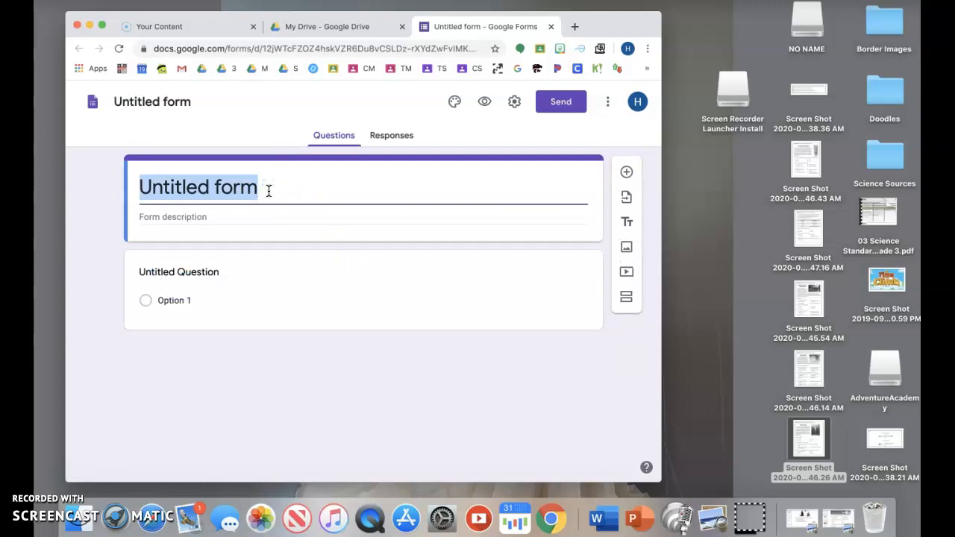
pyautogui.write('Sc')
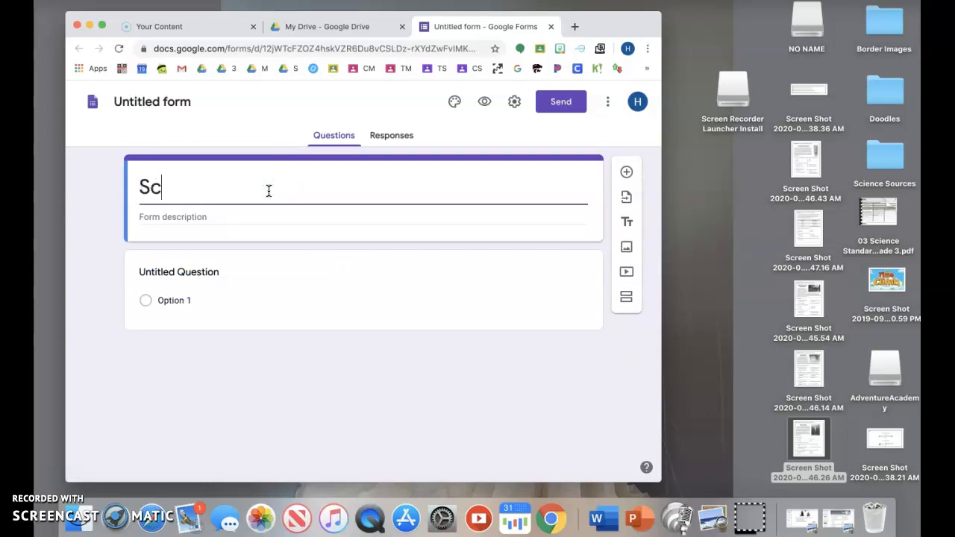
pyautogui.write('ienc')
pyautogui.press('BackSpace')
pyautogui.write('nce Week')
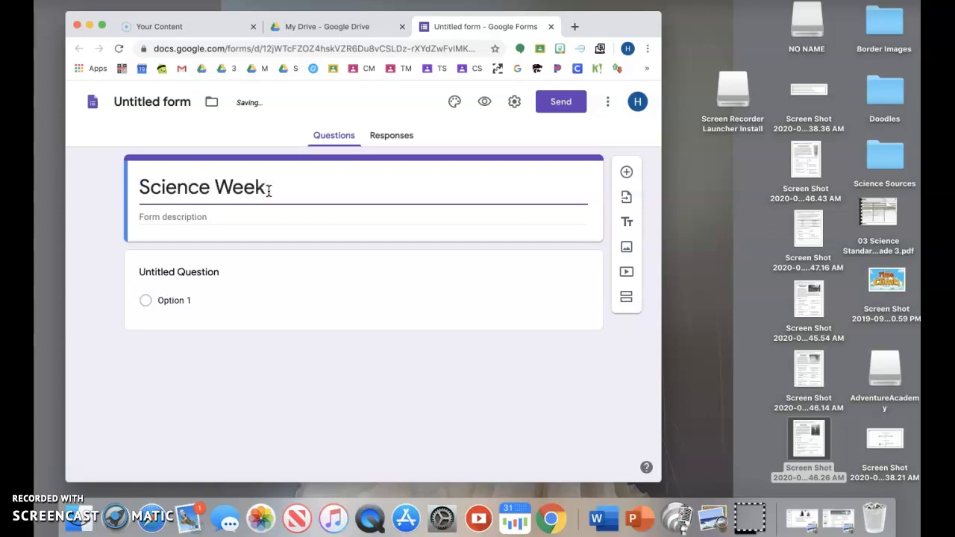
pyautogui.write(' 2')
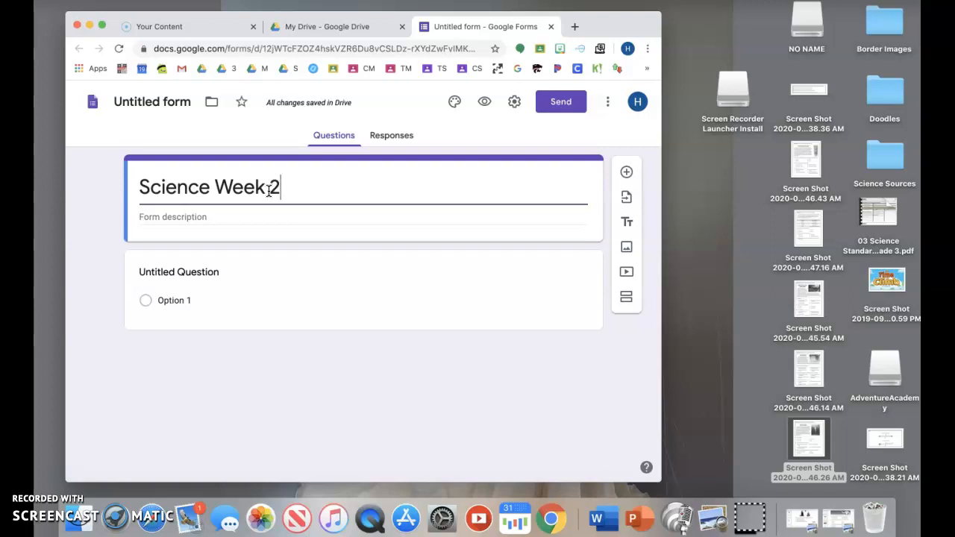
pyautogui.write(' Natural Disas')
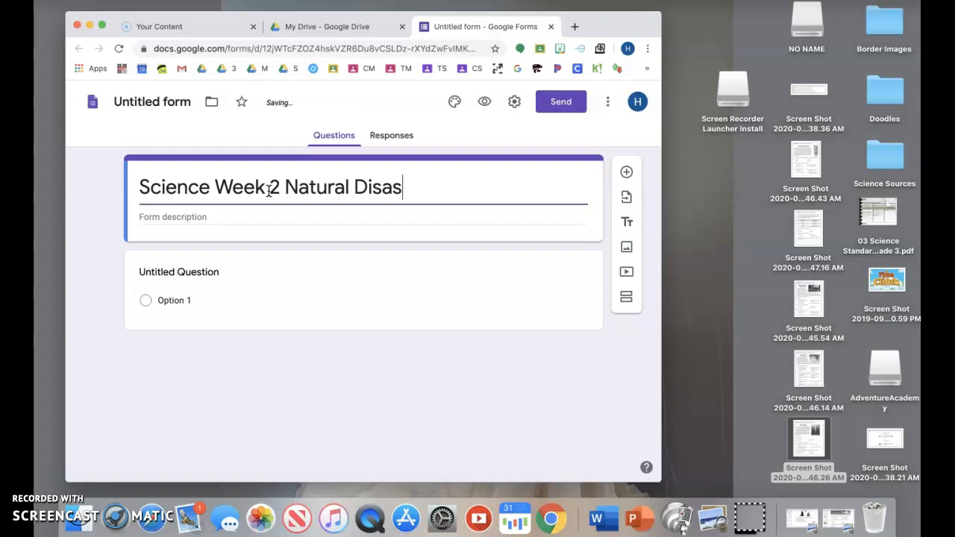
pyautogui.write('ters')
pyautogui.click(263, 281)
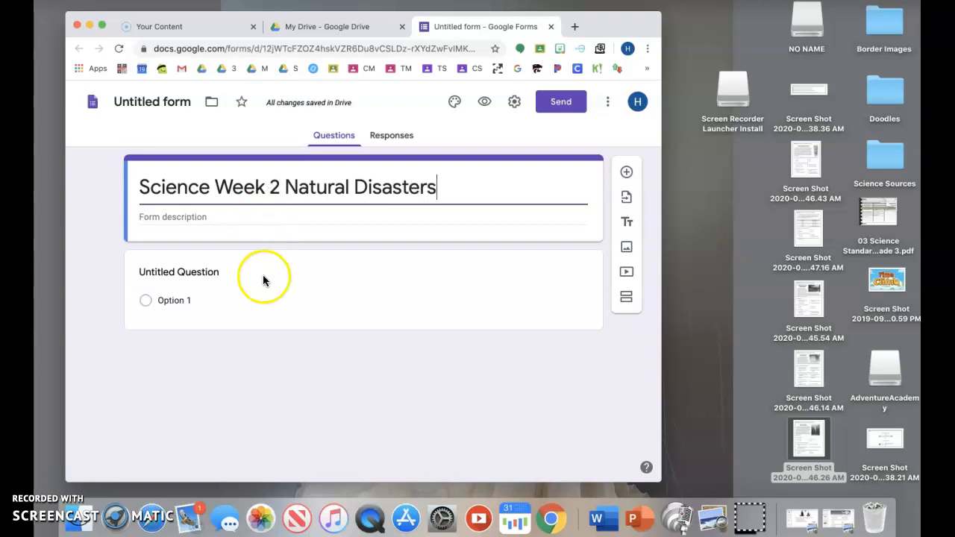
pyautogui.click(398, 278)
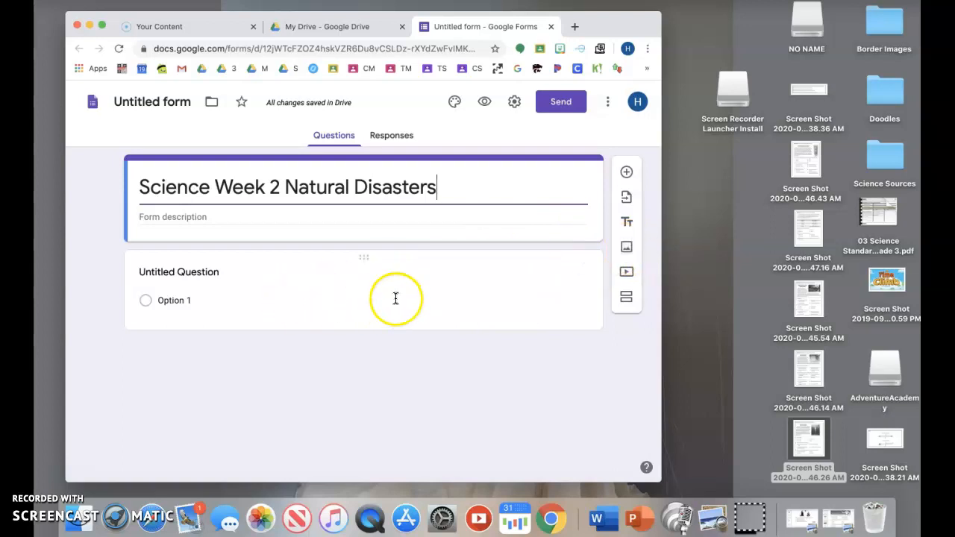
# Step: Insert the desktop screenshot ending in 46.26 AM into the form as an image and title it "Day 1"
pyautogui.click(629, 249)
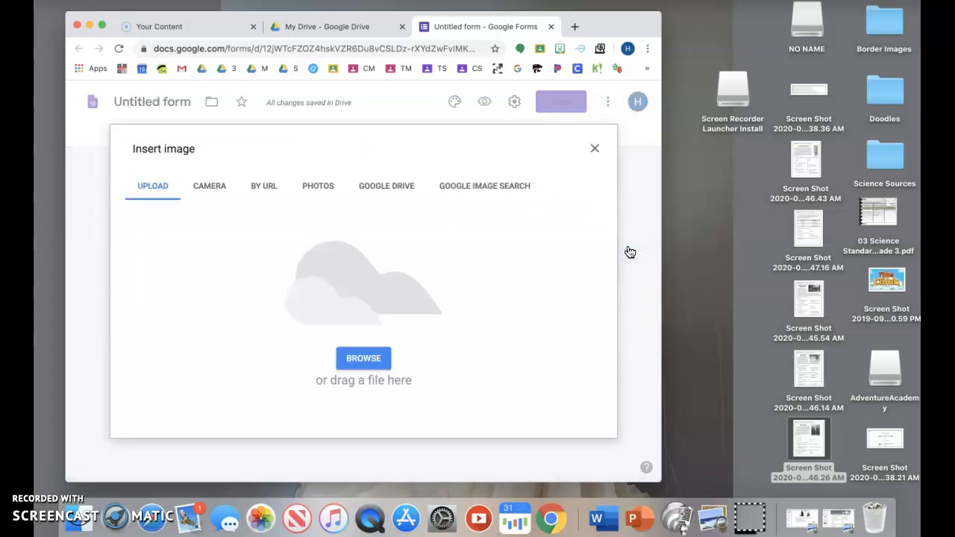
pyautogui.click(363, 361)
pyautogui.moveTo(815, 438); pyautogui.dragTo(351, 284)
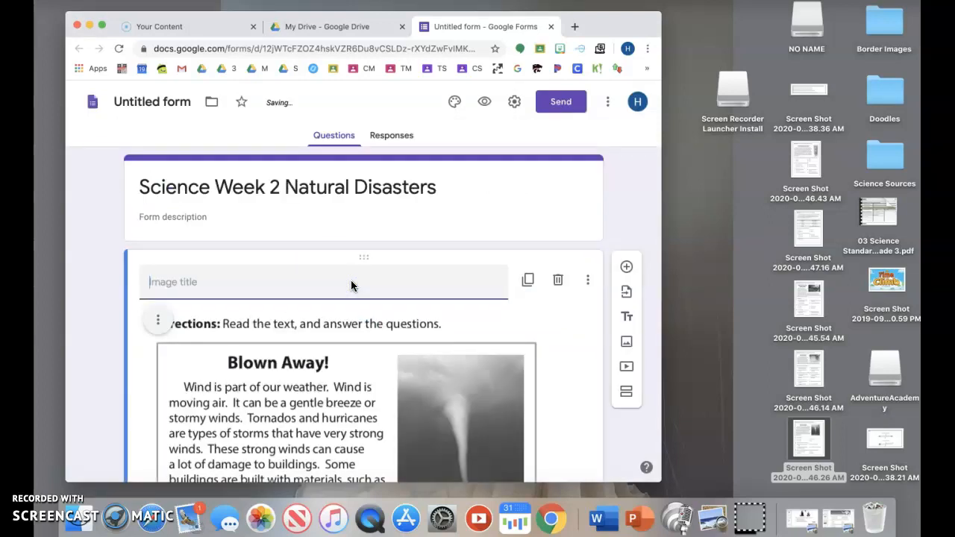
pyautogui.write('Day 1')
# Step: Review the inserted worksheet image, from the "Blown Away!" passage through its multiple-choice questions
pyautogui.scroll(-2, 351, 280)
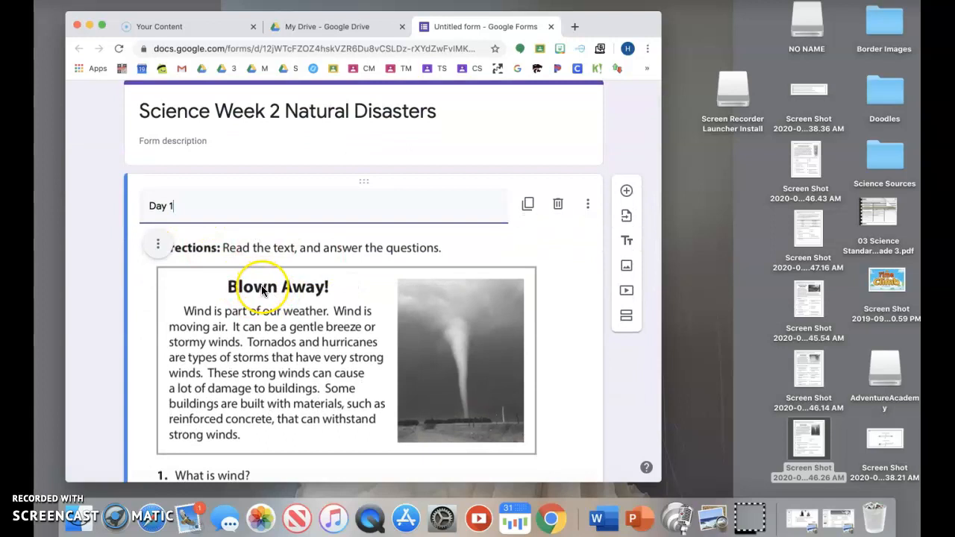
pyautogui.scroll(-5, 261, 288)
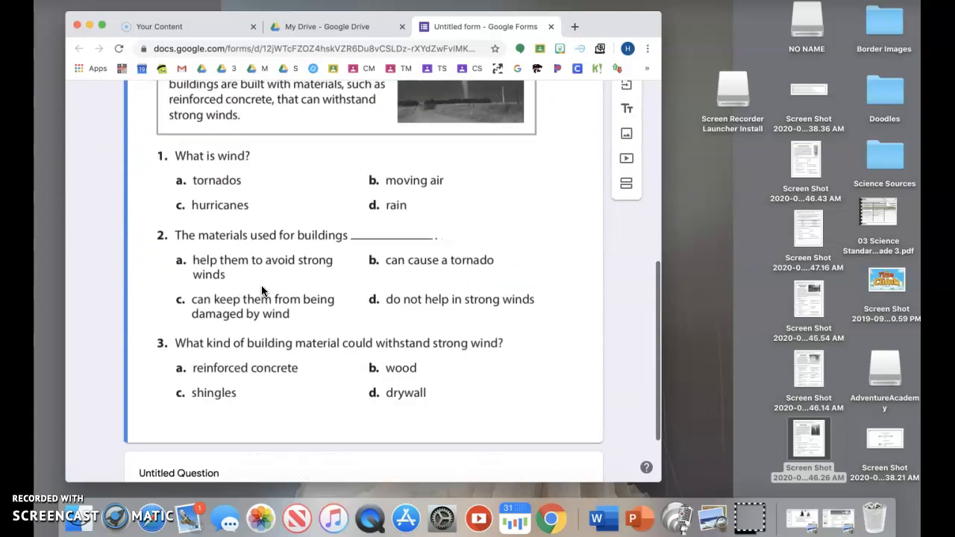
pyautogui.scroll(4, 261, 291)
pyautogui.scroll(-2, 261, 291)
pyautogui.scroll(3, 261, 291)
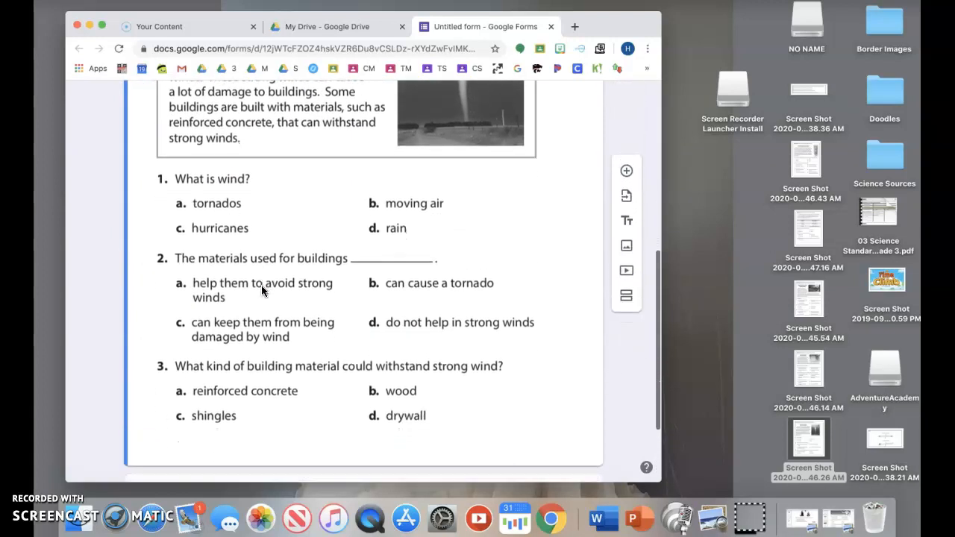
pyautogui.scroll(1, 261, 291)
pyautogui.scroll(-3, 261, 291)
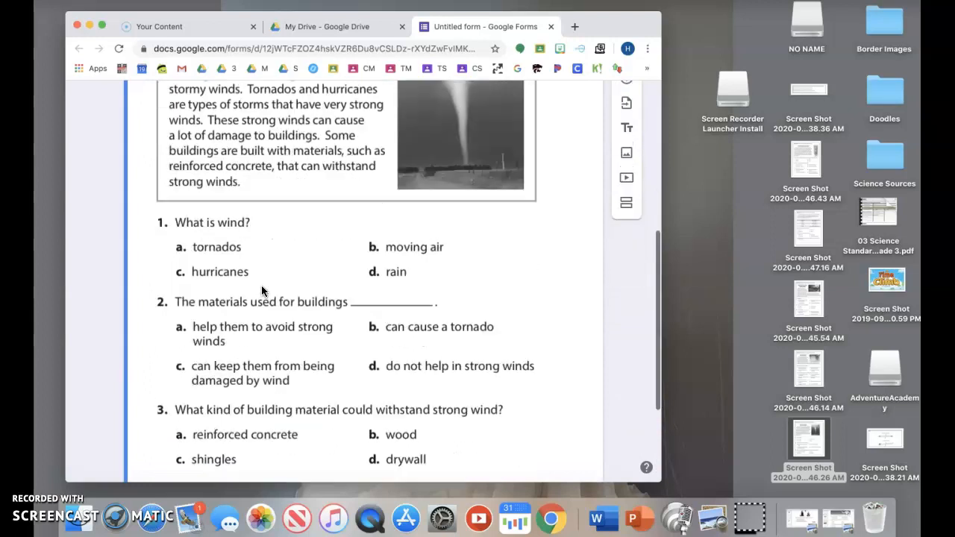
pyautogui.scroll(1, 261, 291)
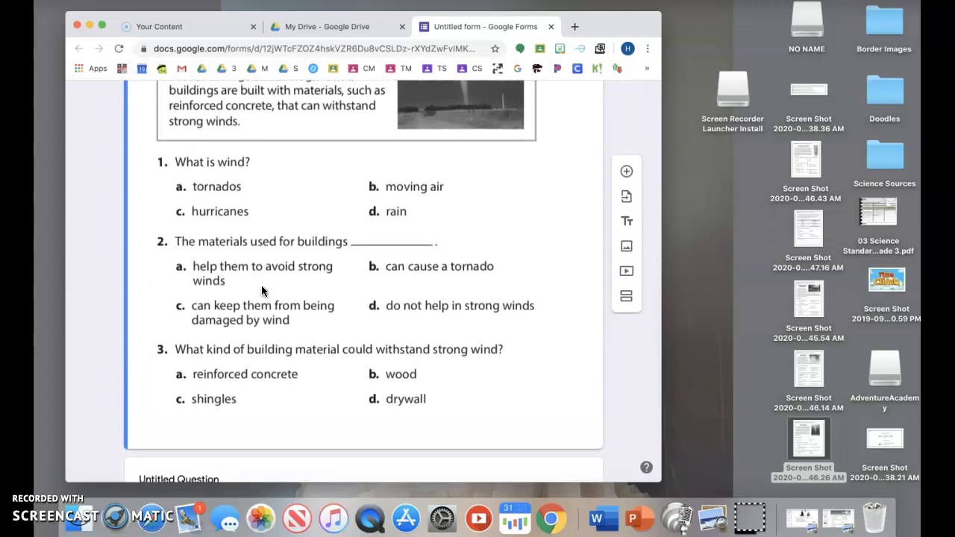
# Step: Rename the untitled multiple-choice question below the worksheet image as "Question 1"
pyautogui.scroll(-1, 261, 291)
pyautogui.click(202, 385)
pyautogui.click(187, 375)
pyautogui.press('BackSpace')
pyautogui.press('BackSpace')
pyautogui.press('BackSpace')
pyautogui.press('BackSpace')
pyautogui.press('BackSpace')
pyautogui.press('BackSpace')
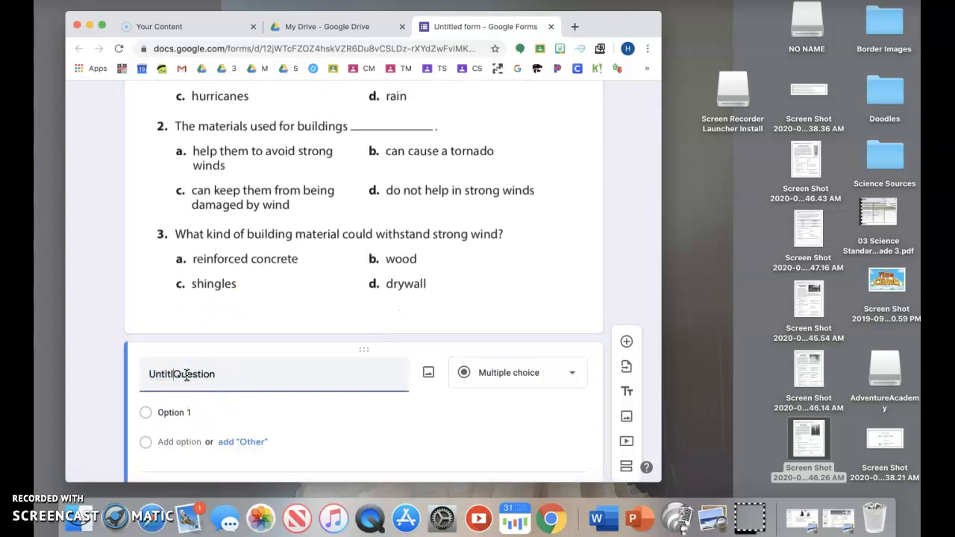
pyautogui.press('BackSpace')
pyautogui.press('BackSpace')
pyautogui.press('BackSpace')
pyautogui.click(196, 376)
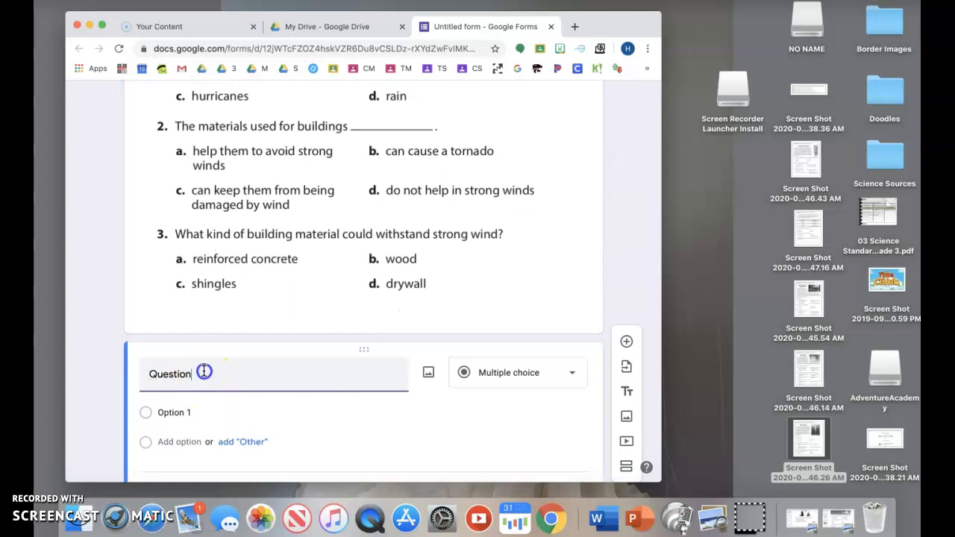
pyautogui.write('1')
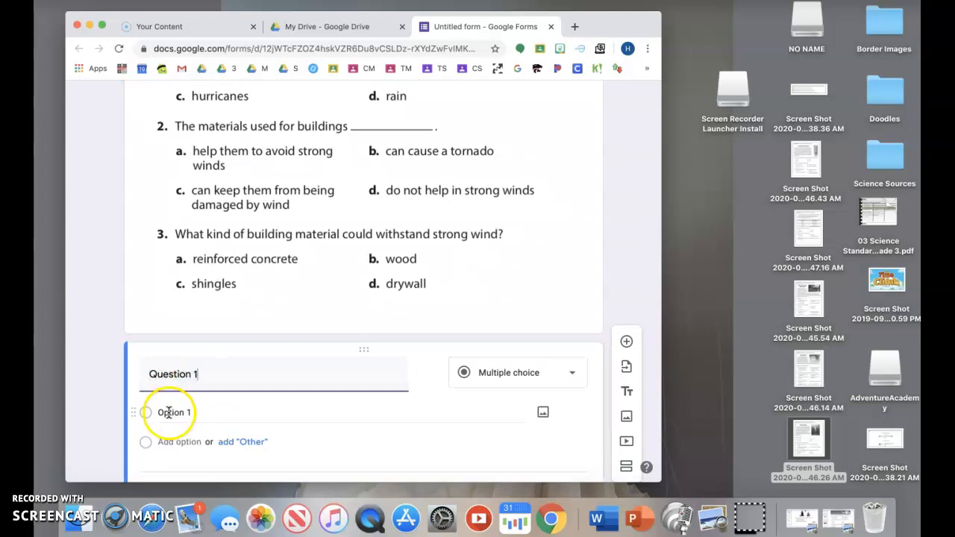
# Step: Give Question 1 four answer options labelled a, b, c and d
pyautogui.click(180, 442)
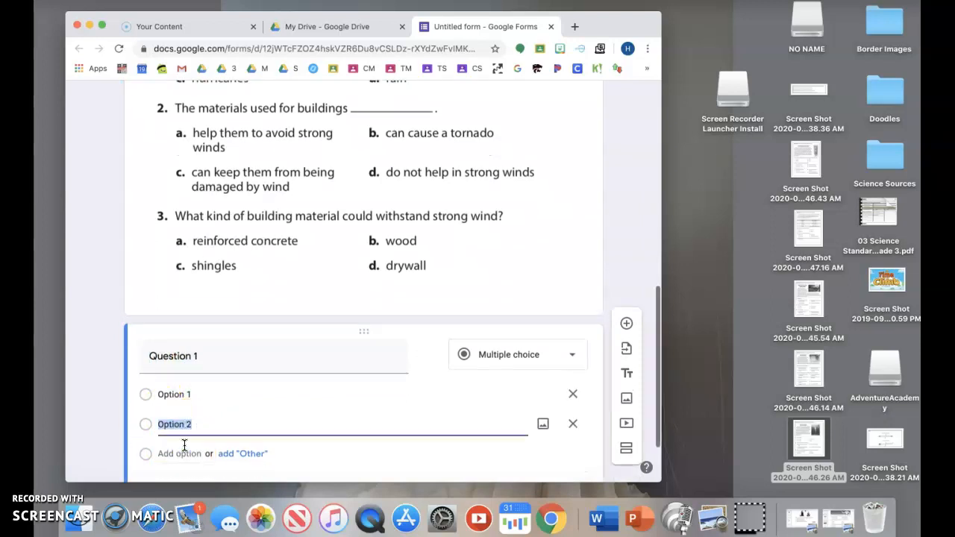
pyautogui.click(185, 371)
pyautogui.click(181, 403)
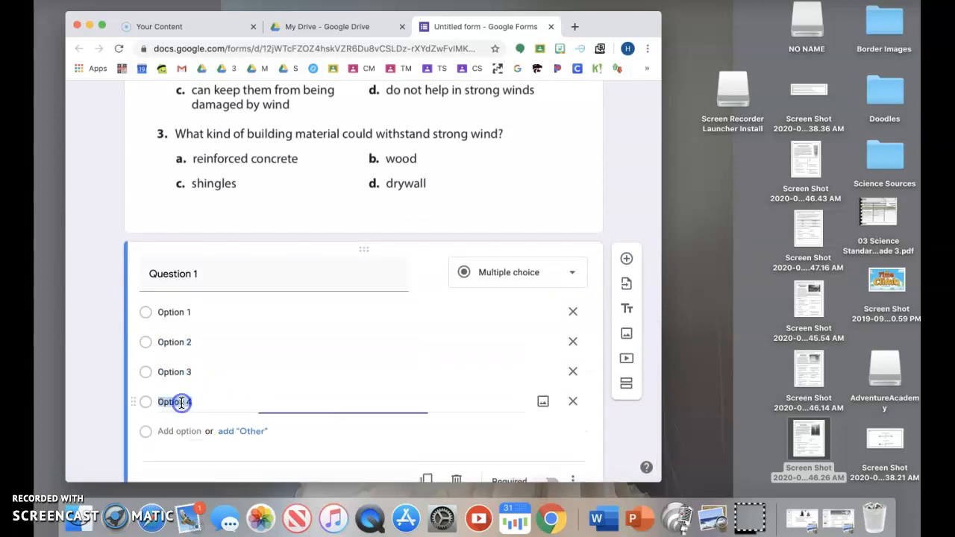
pyautogui.click(192, 312)
pyautogui.write('a')
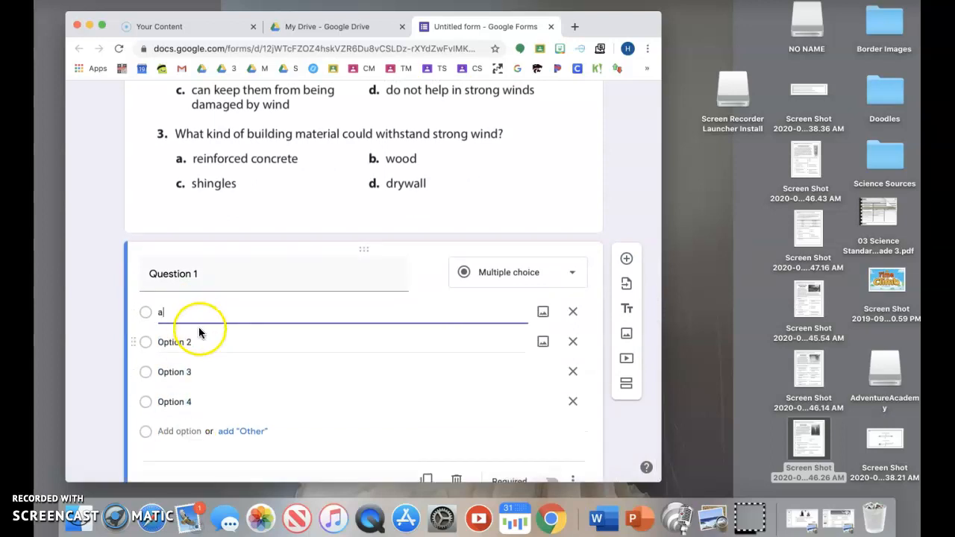
pyautogui.click(192, 342)
pyautogui.write('b')
pyautogui.click(192, 371)
pyautogui.write('c')
pyautogui.click(199, 400)
pyautogui.write('d')
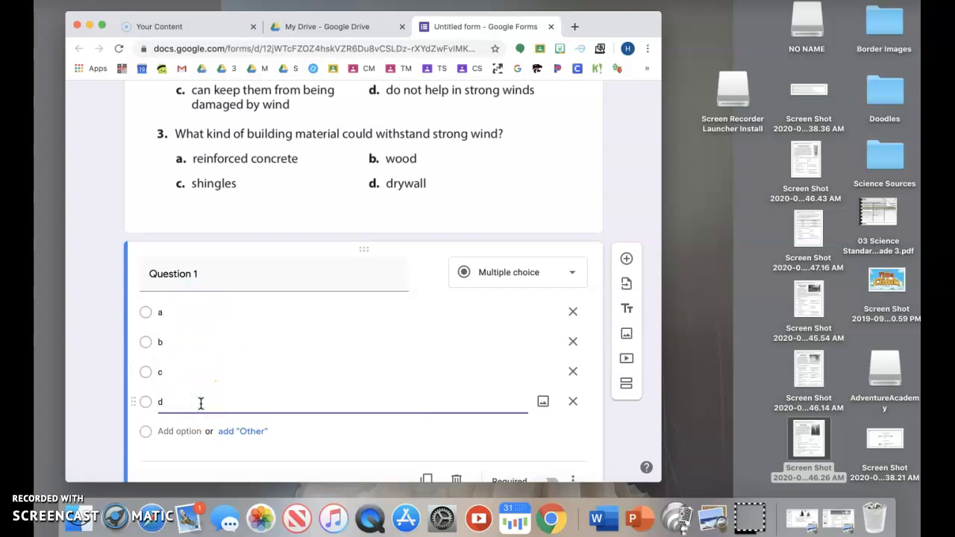
# Step: Duplicate Question 1 twice, keeping its answer options
pyautogui.click(342, 438)
pyautogui.scroll(5, 274, 210)
pyautogui.scroll(-5, 274, 214)
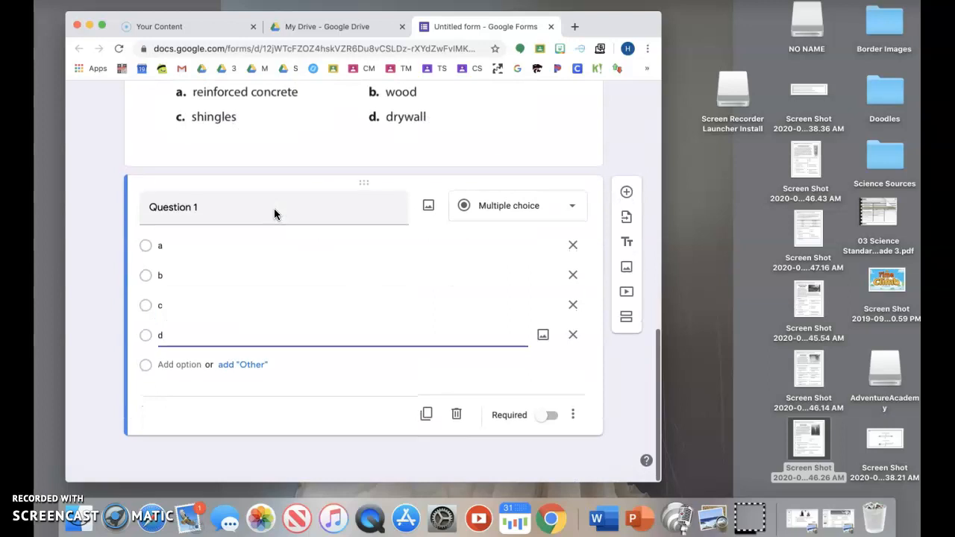
pyautogui.click(427, 423)
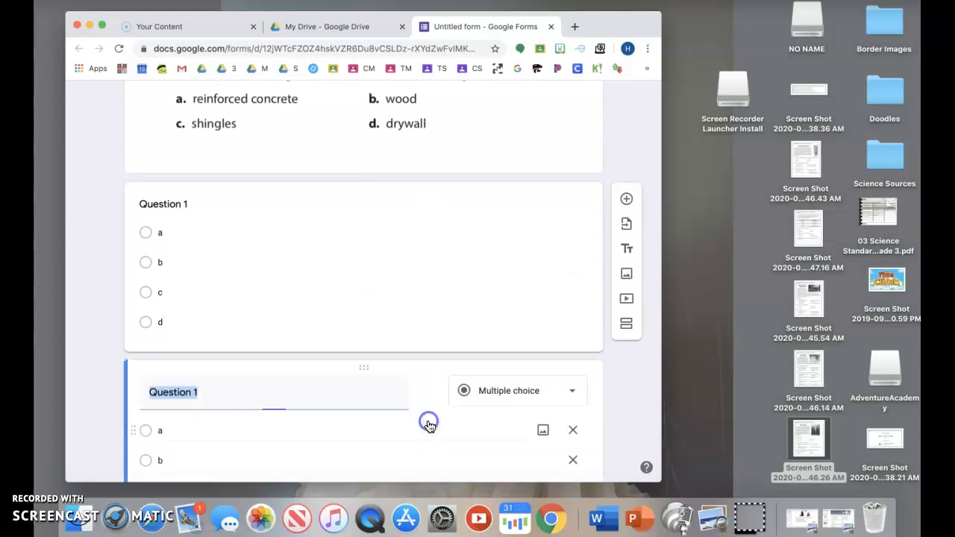
pyautogui.click(429, 423)
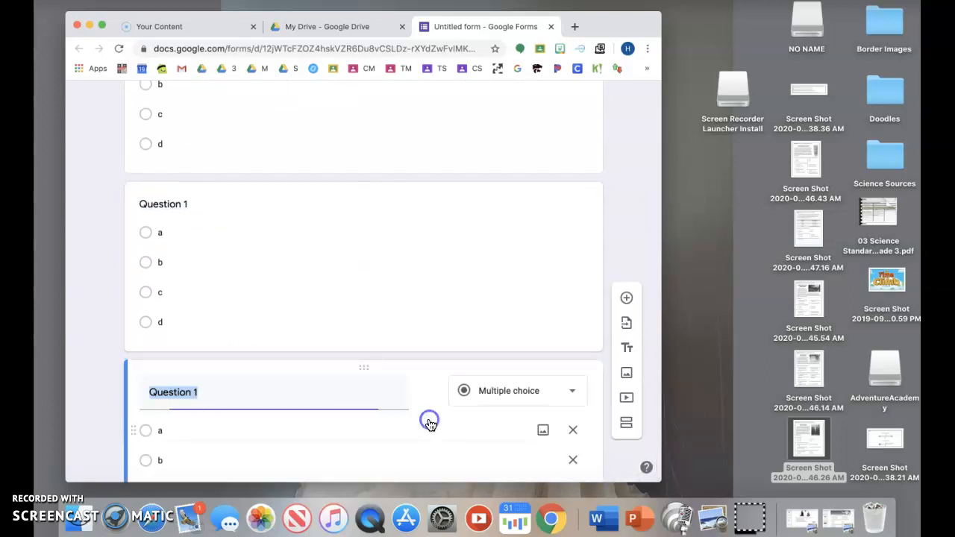
# Step: Rename the first copy of Question 1 as "Question 2"
pyautogui.scroll(2, 428, 424)
pyautogui.click(194, 304)
pyautogui.click(199, 313)
pyautogui.press('BackSpace')
pyautogui.write('2')
# Step: Rename the second copy of Question 1, the last question in the form, as "Question 3"
pyautogui.scroll(-4, 201, 316)
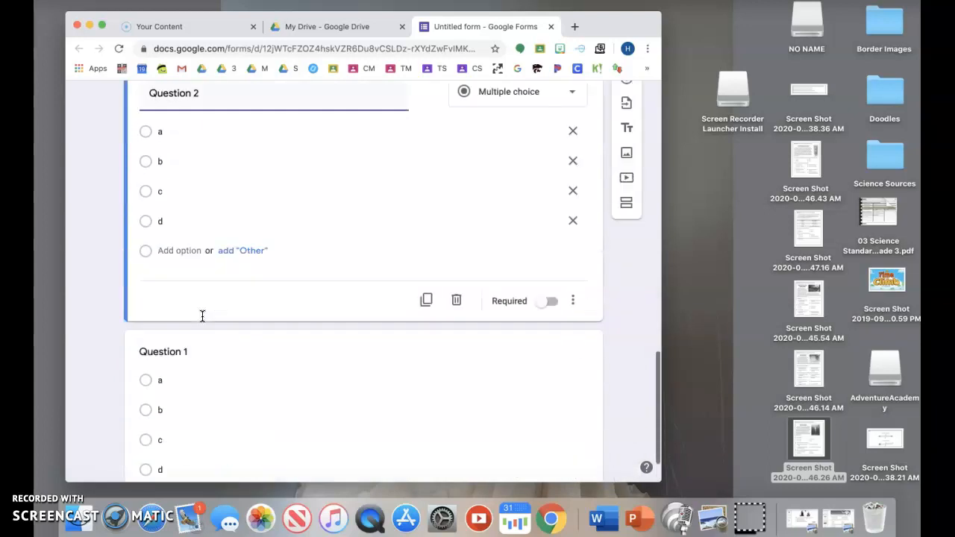
pyautogui.click(183, 312)
pyautogui.click(194, 306)
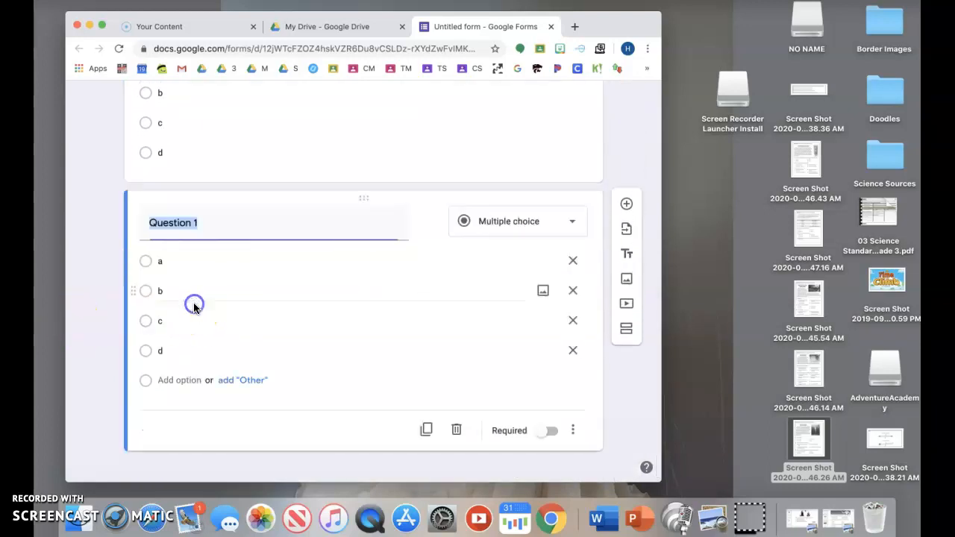
pyautogui.click(207, 225)
pyautogui.press('BackSpace')
pyautogui.write('3')
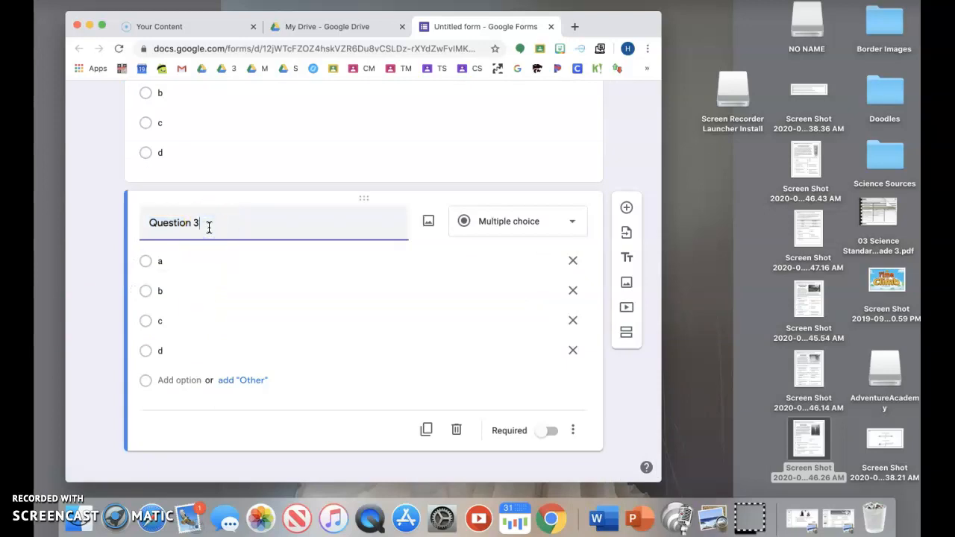
# Step: Examine the question types available for Question 3, keeping it as multiple choice
pyautogui.scroll(6, 209, 227)
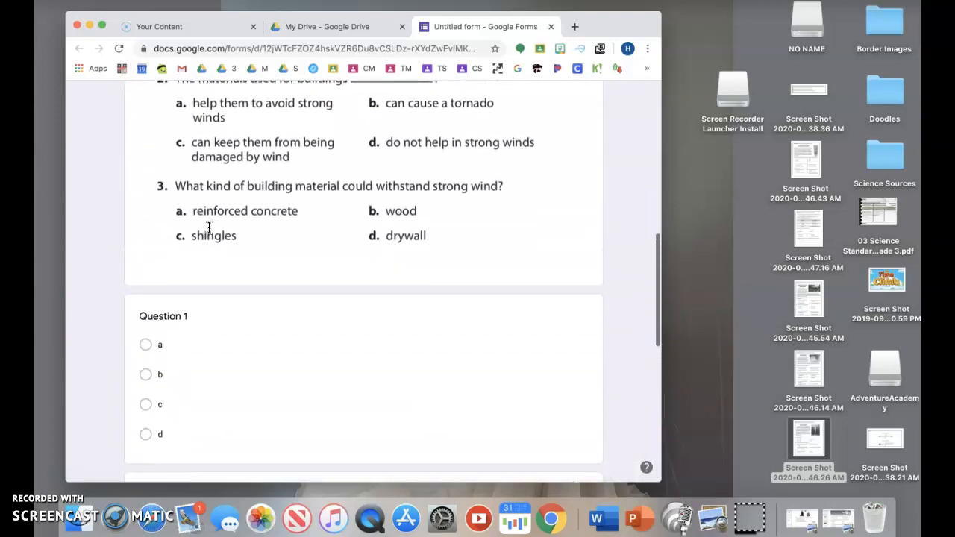
pyautogui.scroll(-4, 209, 228)
pyautogui.scroll(-2, 209, 227)
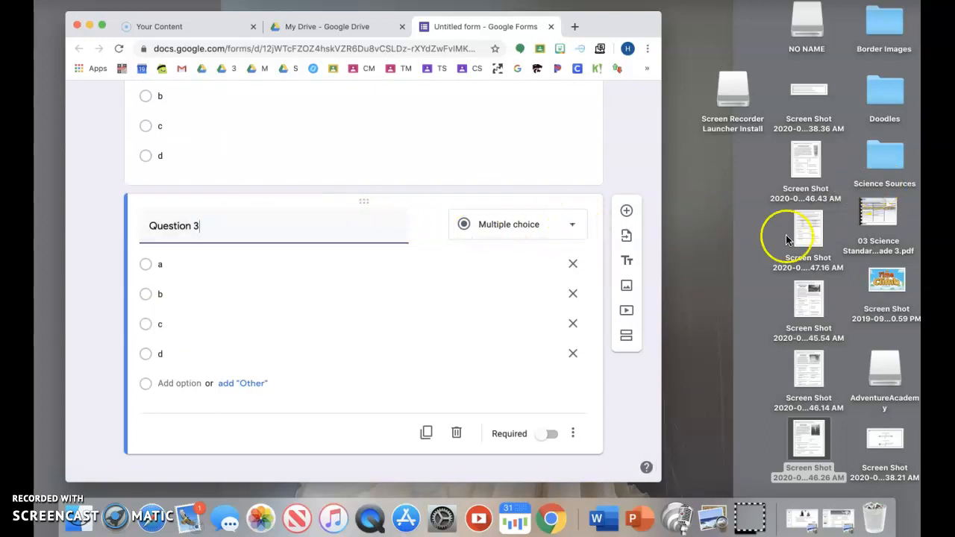
pyautogui.click(574, 227)
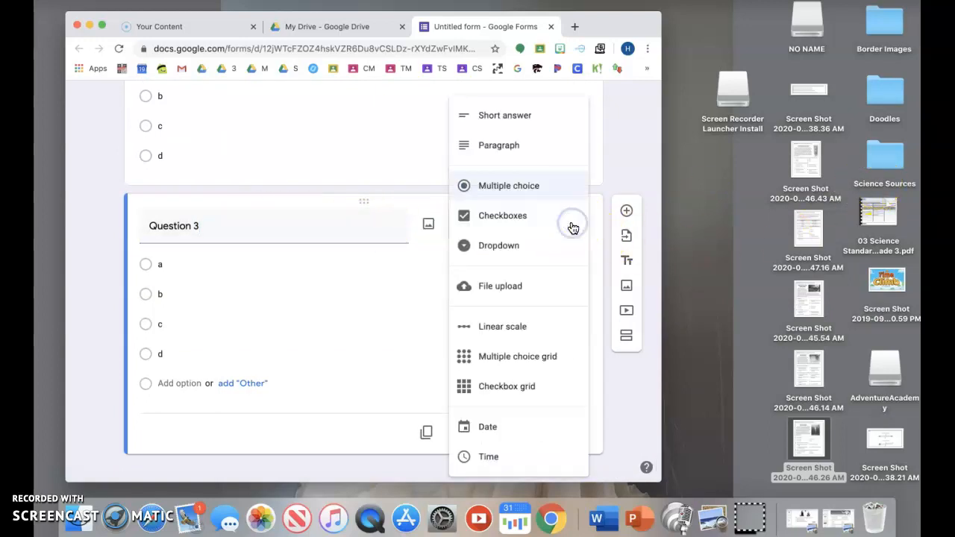
pyautogui.click(509, 118)
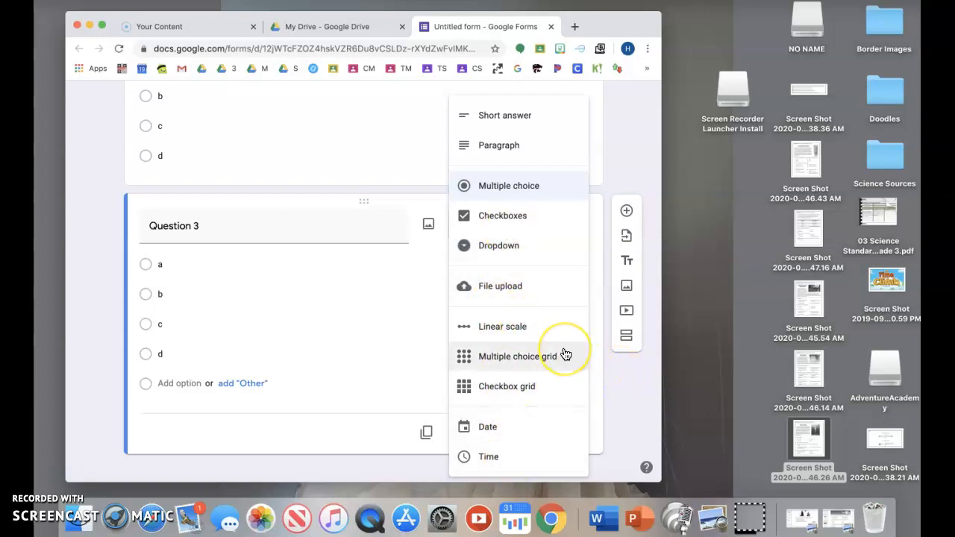
pyautogui.click(642, 381)
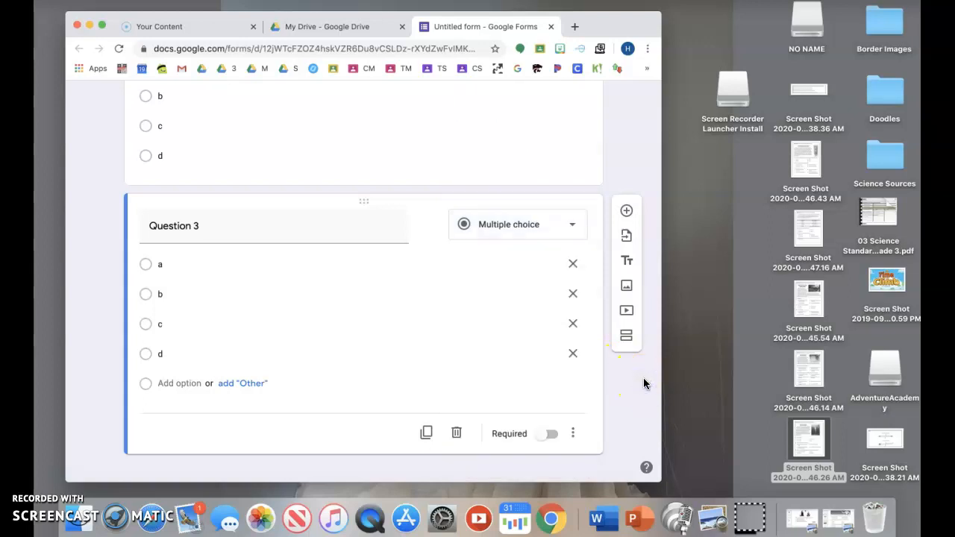
# Step: Turn the form into a quiz in the form settings
pyautogui.scroll(20, 644, 383)
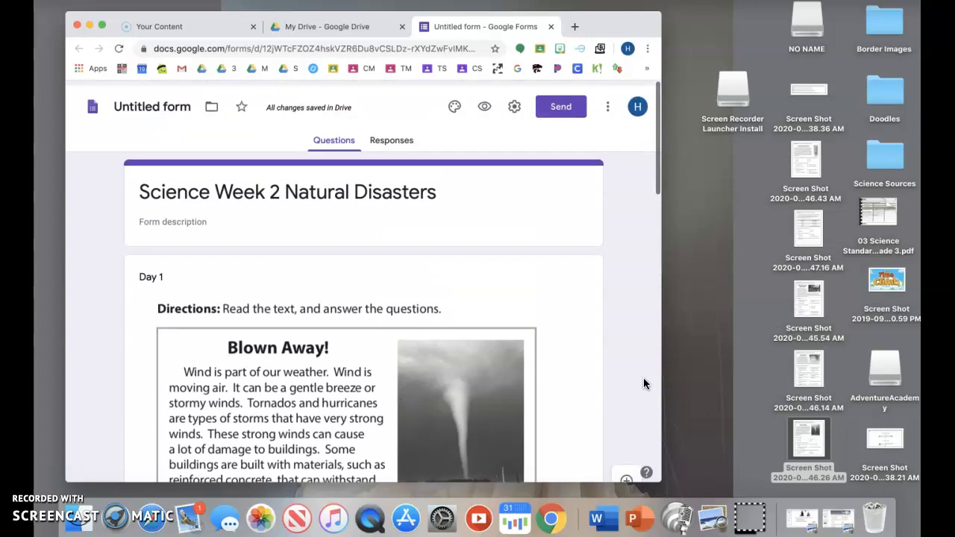
pyautogui.click(517, 103)
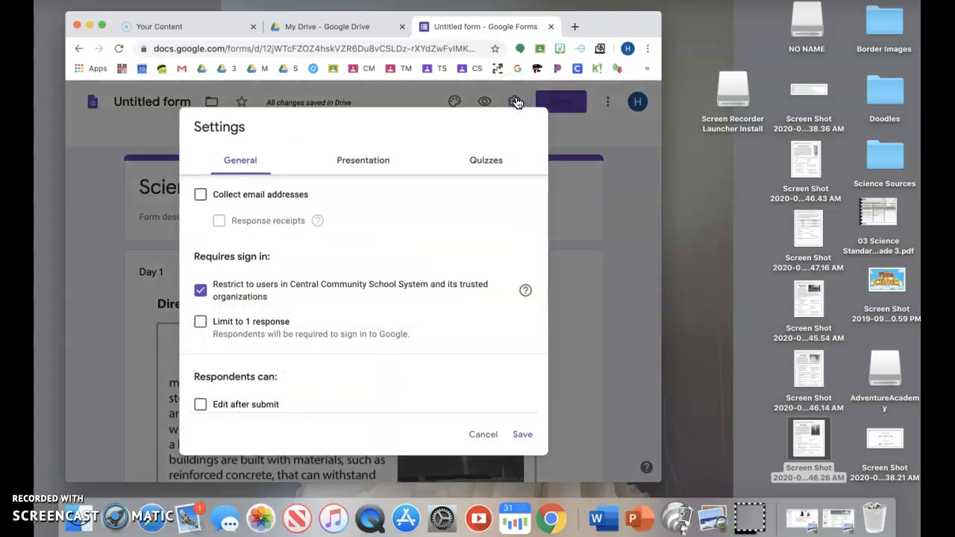
pyautogui.click(487, 161)
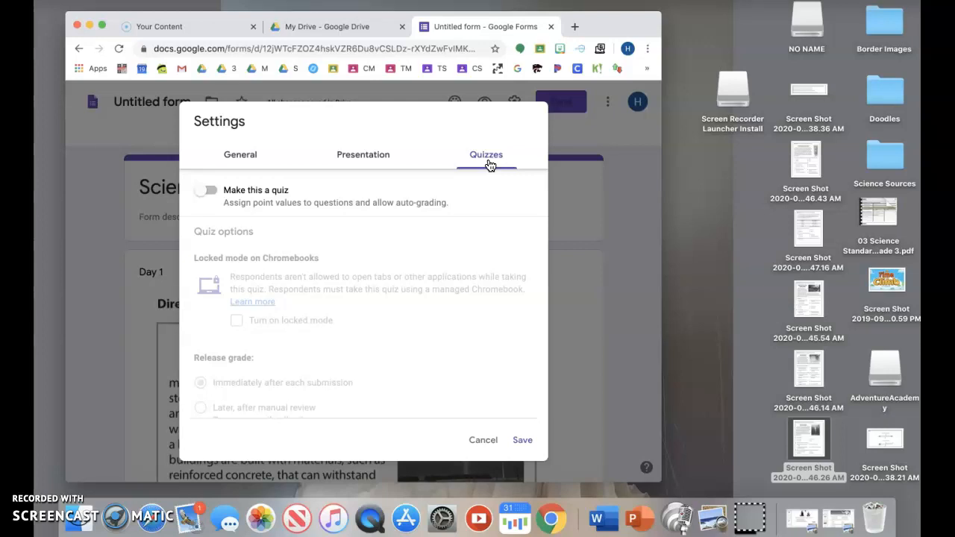
pyautogui.click(206, 191)
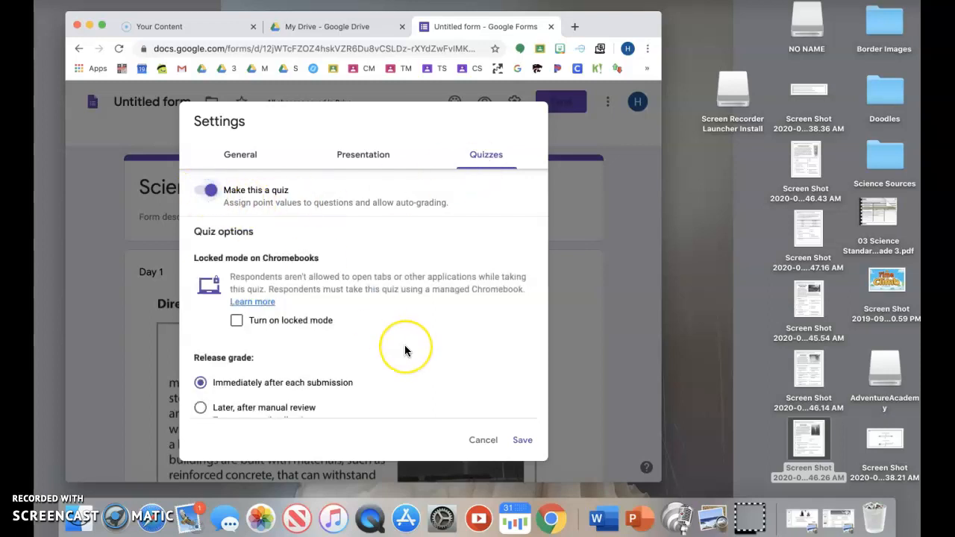
# Step: Review the locked mode, grade release and respondent visibility options, and save the quiz settings
pyautogui.scroll(-3, 405, 350)
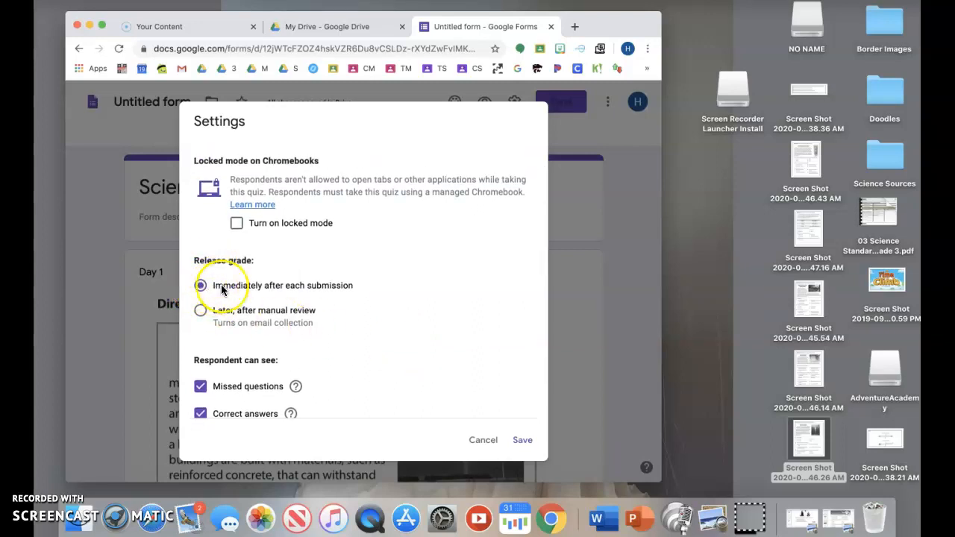
pyautogui.scroll(-2, 352, 293)
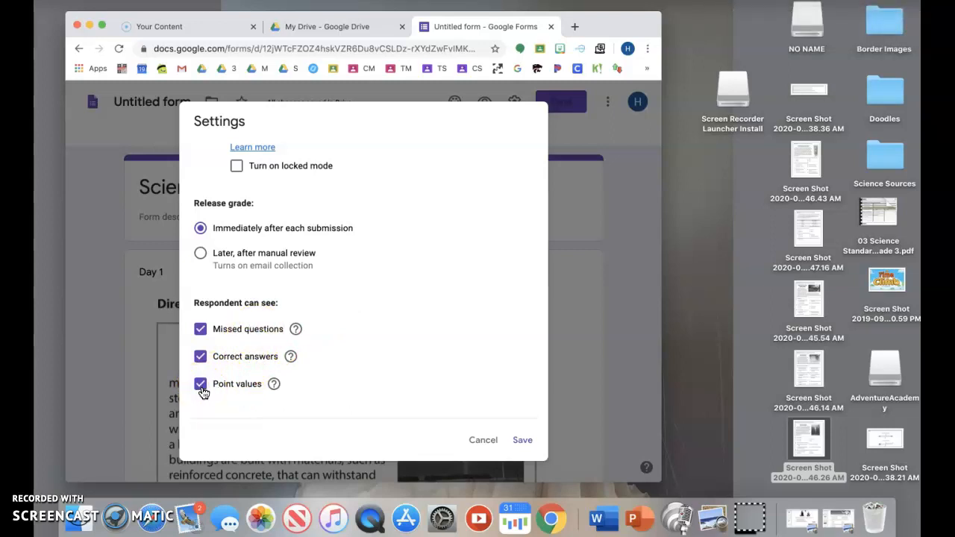
pyautogui.click(201, 386)
pyautogui.click(520, 443)
pyautogui.scroll(5, 400, 331)
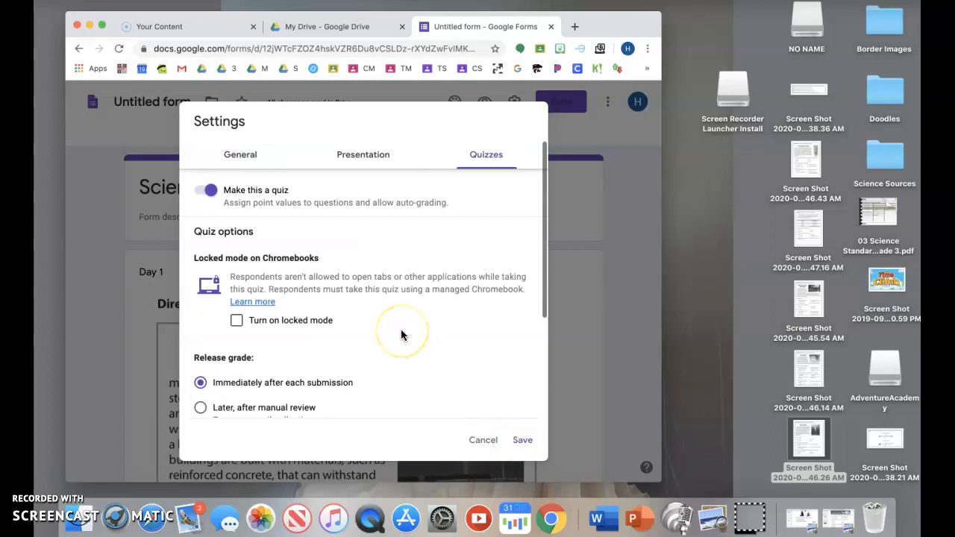
pyautogui.scroll(-1, 400, 330)
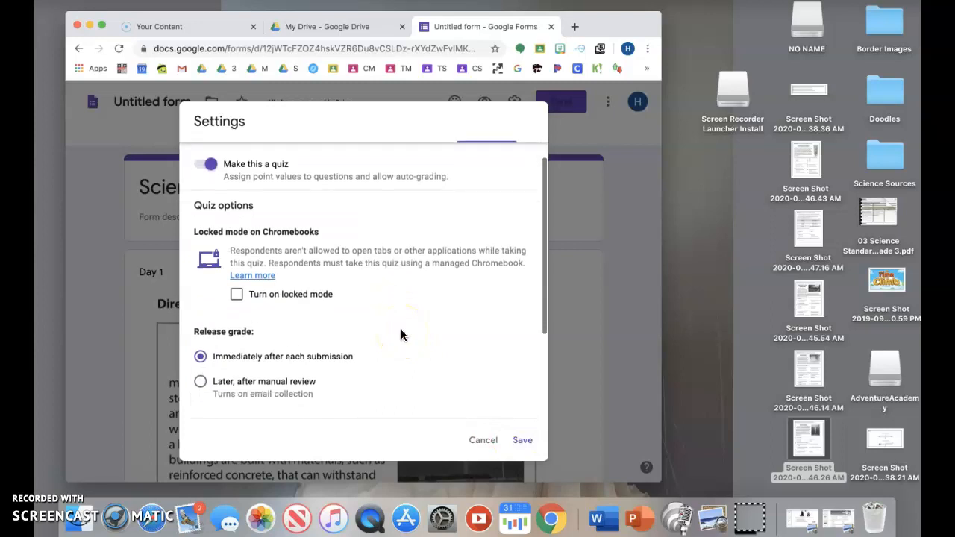
pyautogui.scroll(-5, 400, 329)
pyautogui.click(405, 335)
pyautogui.click(520, 440)
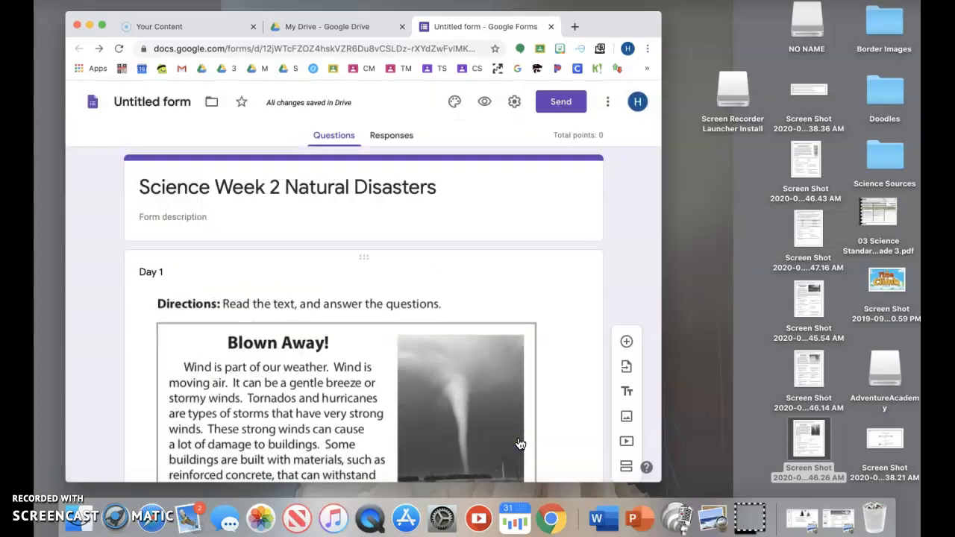
# Step: Examine the Day 1 worksheet questions and check Questions 1 and 2 below it for their answer keys
pyautogui.scroll(-2, 520, 443)
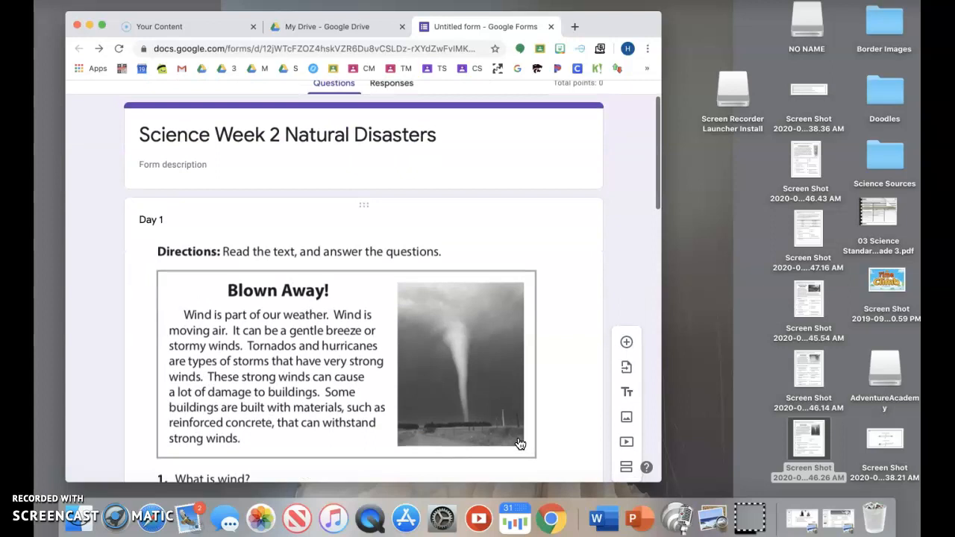
pyautogui.scroll(-10, 520, 444)
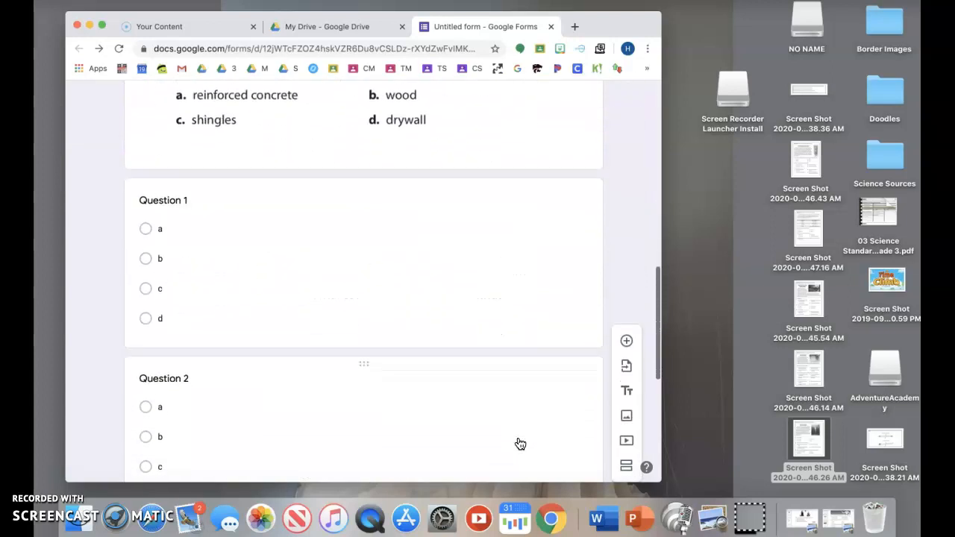
pyautogui.scroll(3, 334, 255)
pyautogui.scroll(3, 333, 255)
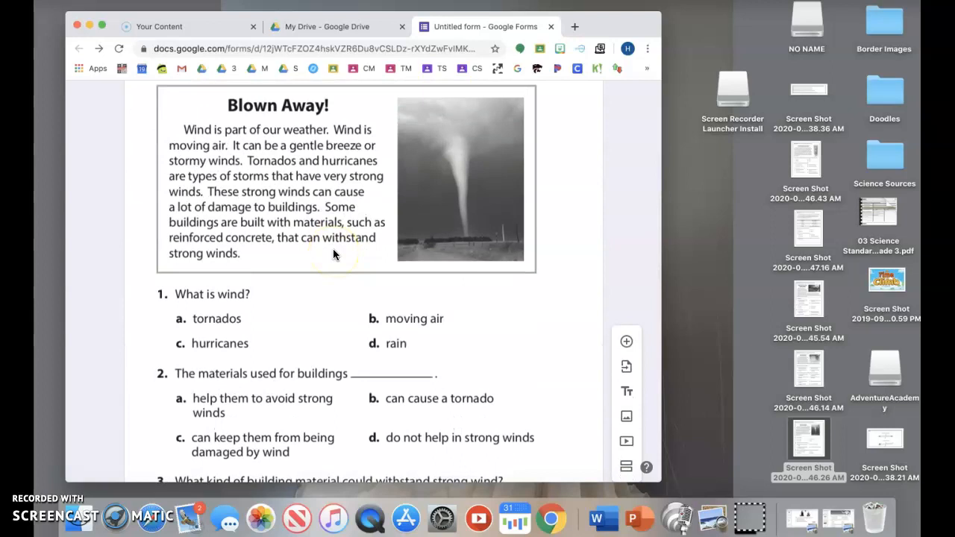
pyautogui.scroll(-8, 333, 253)
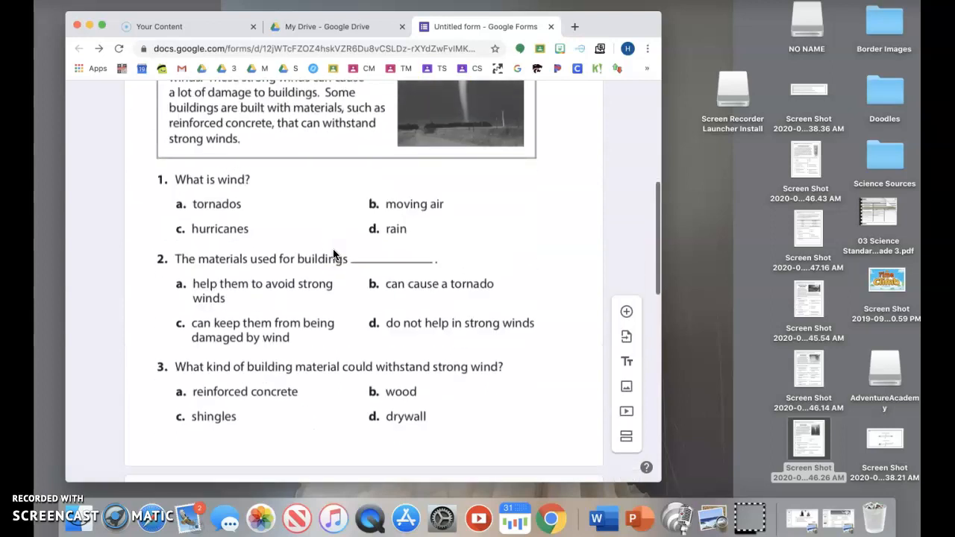
pyautogui.click(342, 217)
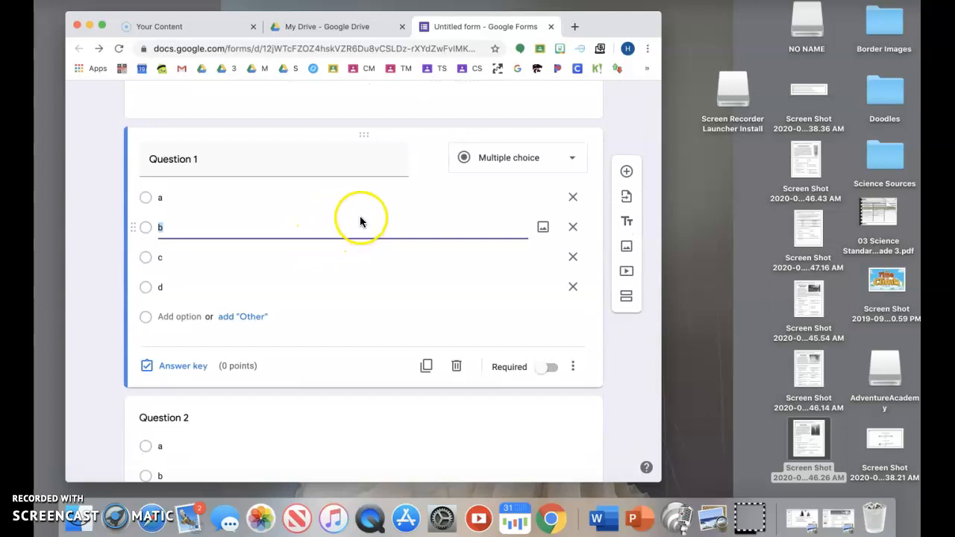
pyautogui.scroll(-4, 326, 446)
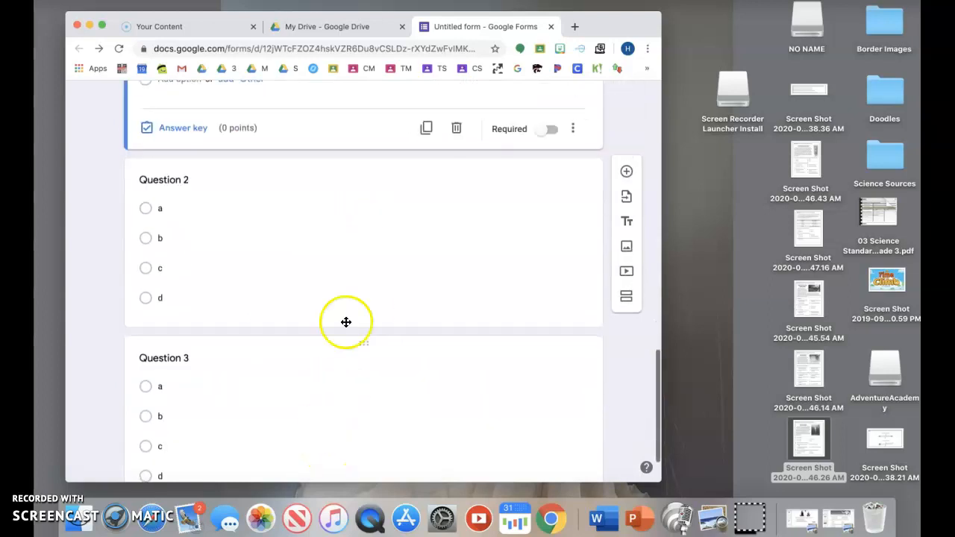
pyautogui.click(377, 232)
pyautogui.scroll(3, 375, 229)
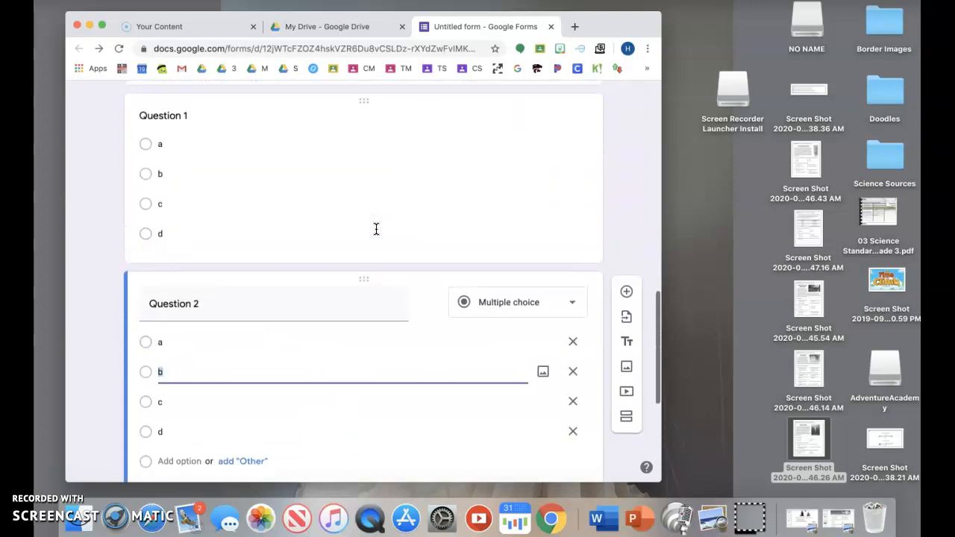
# Step: Set option b as the correct answer in the answer key of Question 1
pyautogui.click(372, 190)
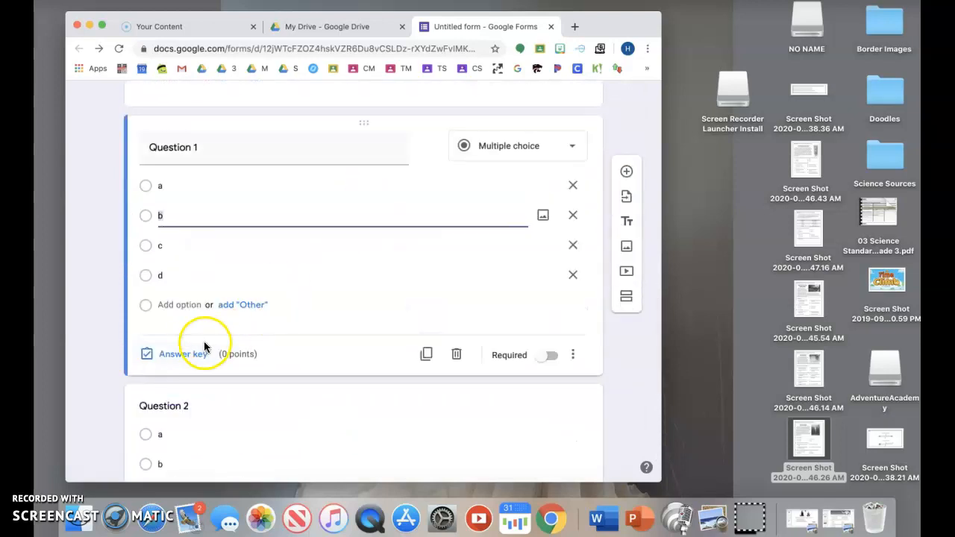
pyautogui.click(185, 360)
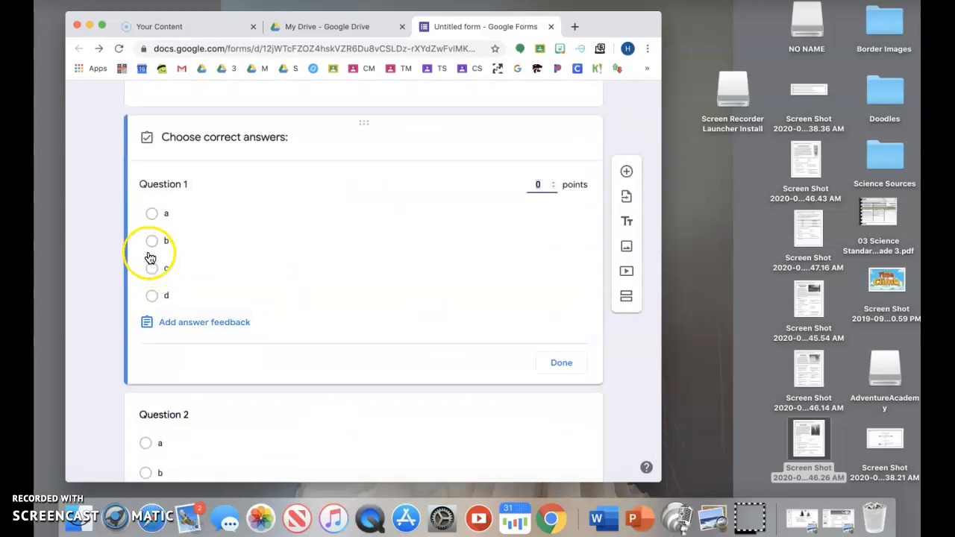
pyautogui.click(152, 241)
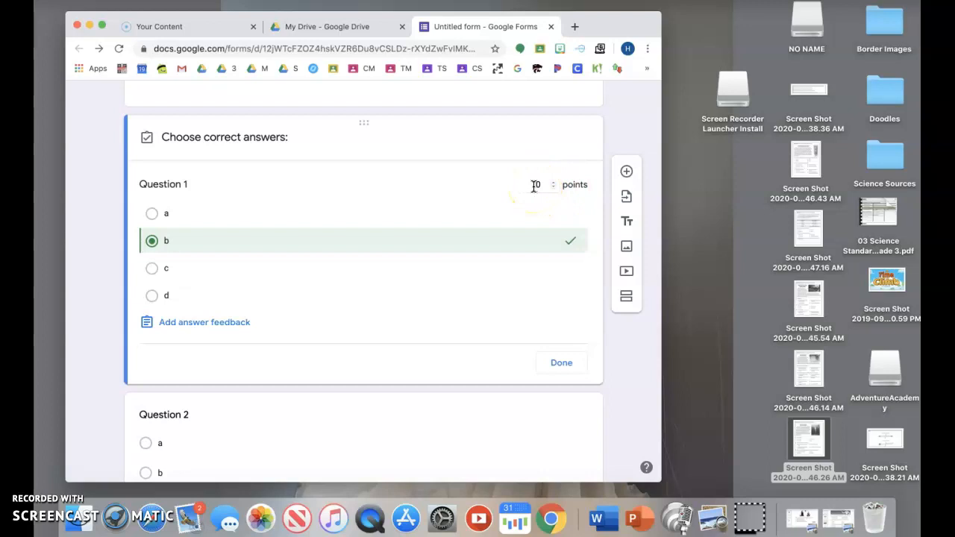
pyautogui.click(571, 367)
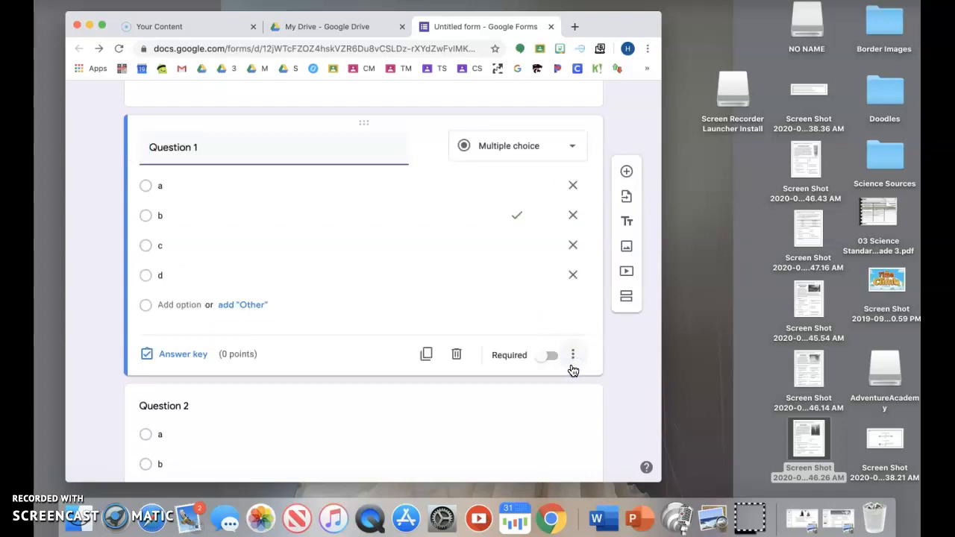
# Step: Check worksheet question 2 and set option c as the correct answer in the answer key of Question 2
pyautogui.scroll(5, 573, 370)
pyautogui.scroll(-1, 573, 370)
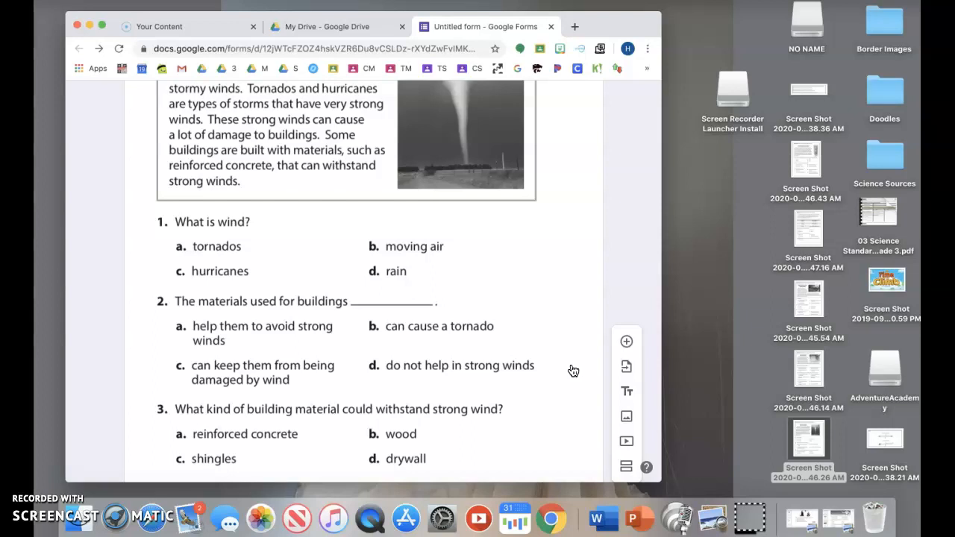
pyautogui.scroll(-15, 573, 371)
pyautogui.click(412, 266)
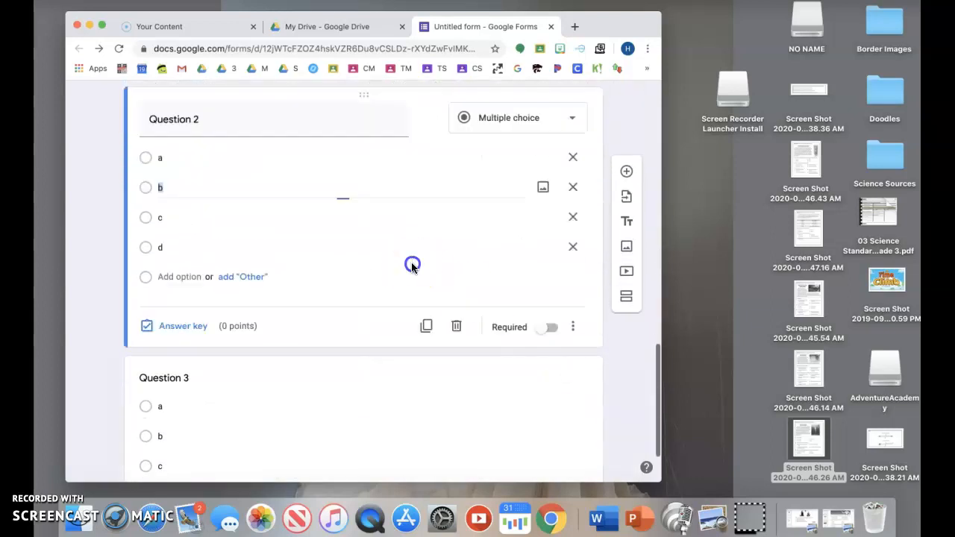
pyautogui.click(184, 326)
pyautogui.click(153, 244)
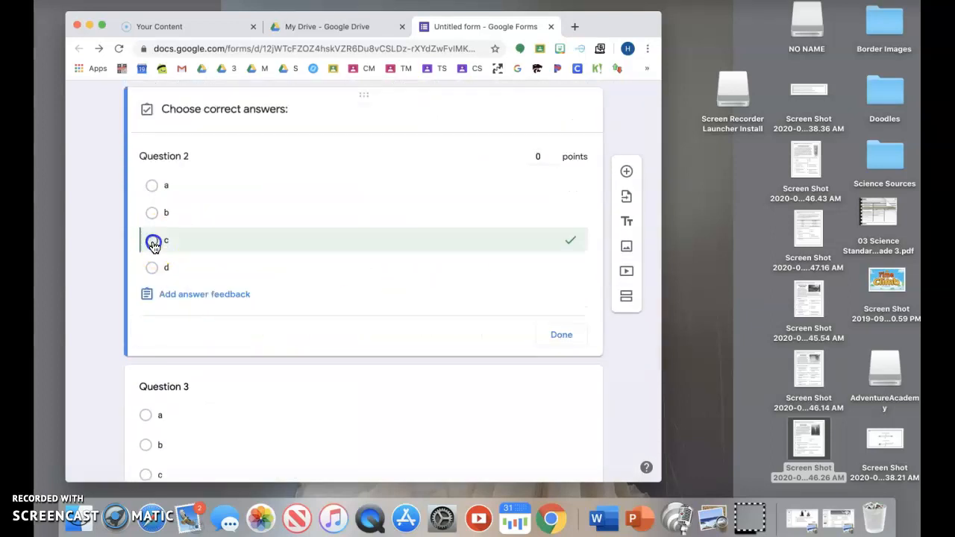
pyautogui.click(568, 337)
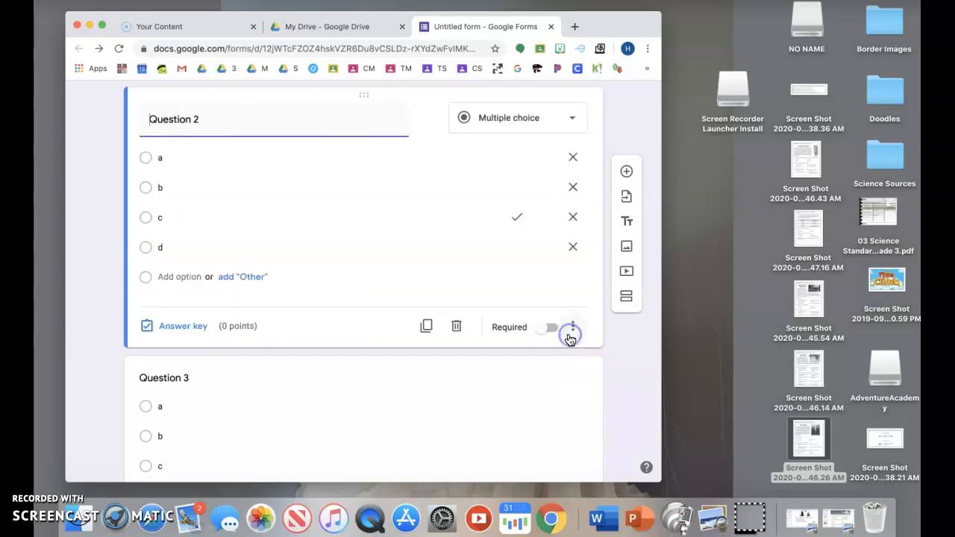
# Step: Check worksheet question 3 and set option a as the correct answer in the answer key of Question 3
pyautogui.scroll(10, 570, 339)
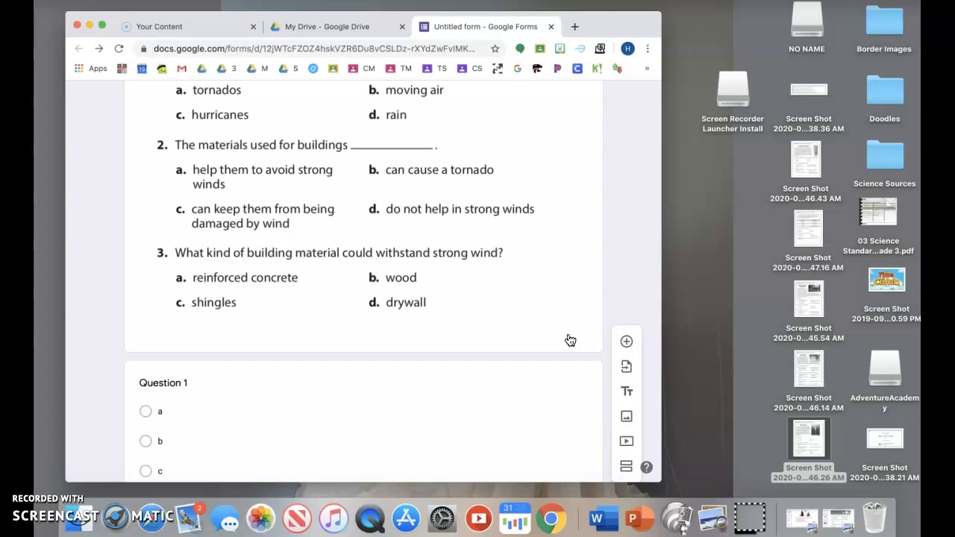
pyautogui.scroll(-10, 569, 339)
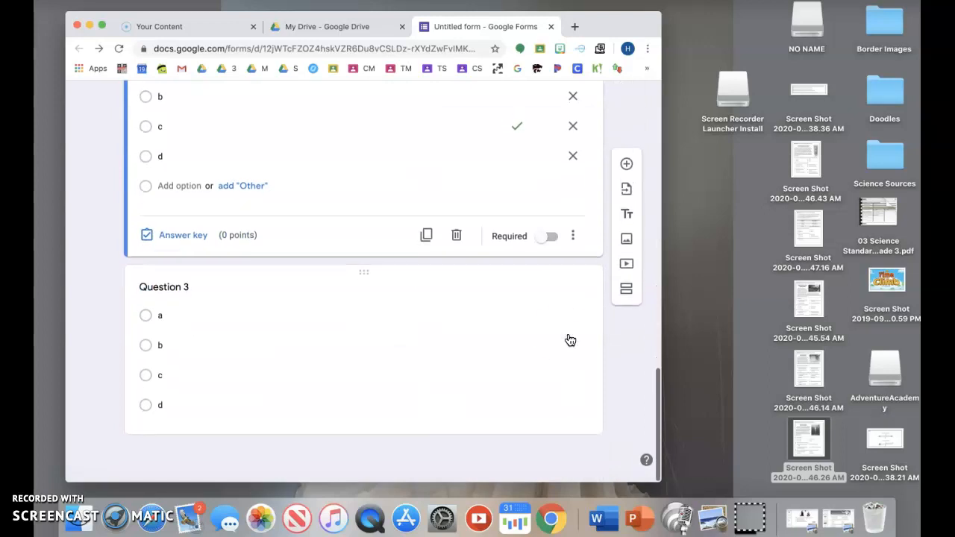
pyautogui.click(449, 351)
pyautogui.click(157, 288)
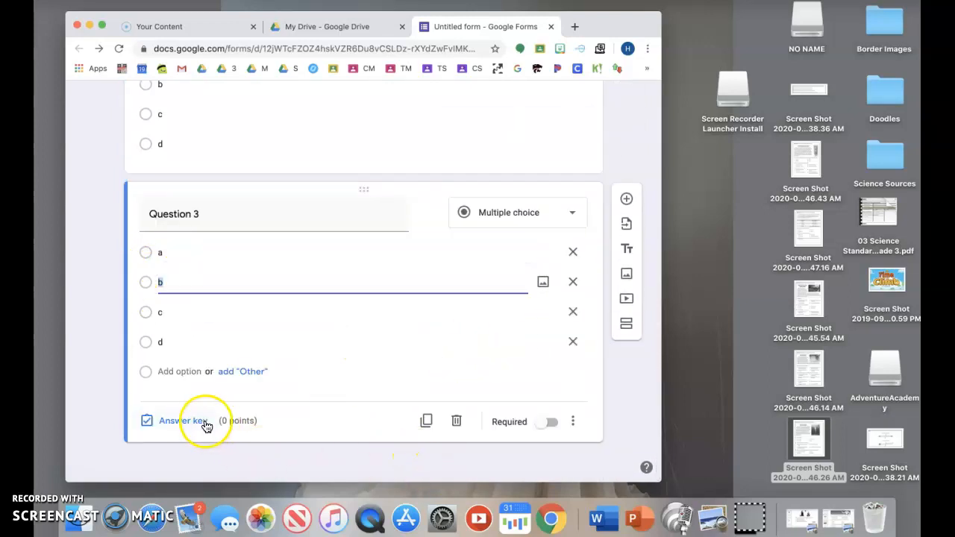
pyautogui.click(190, 420)
pyautogui.click(153, 283)
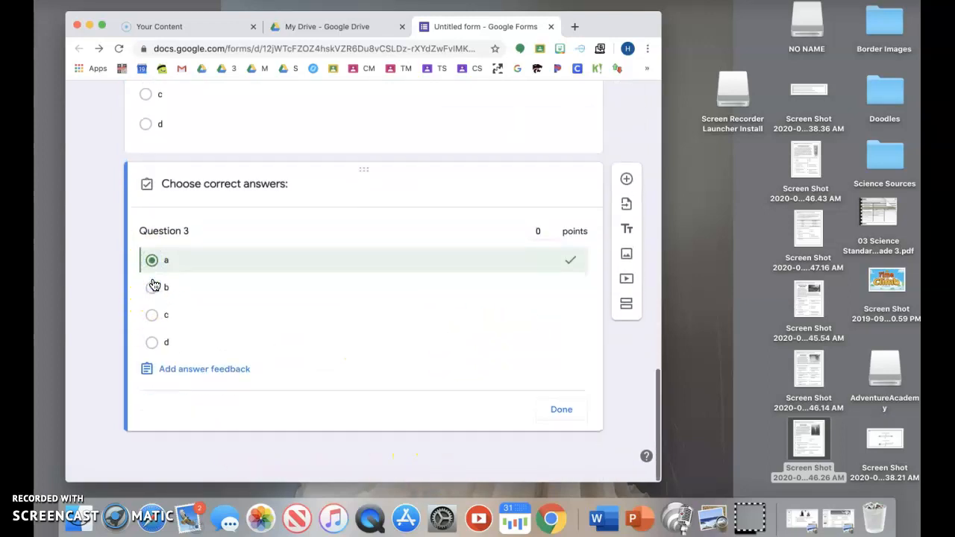
pyautogui.click(559, 432)
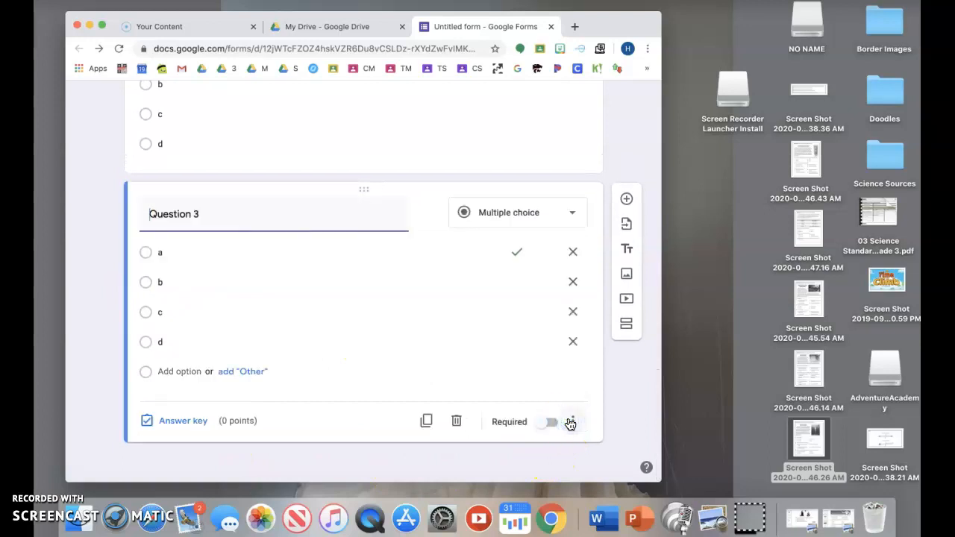
# Step: Review the Day 1 section from the form title through the worksheet image to its three questions
pyautogui.scroll(7, 569, 424)
pyautogui.scroll(-4, 570, 424)
pyautogui.scroll(10, 570, 424)
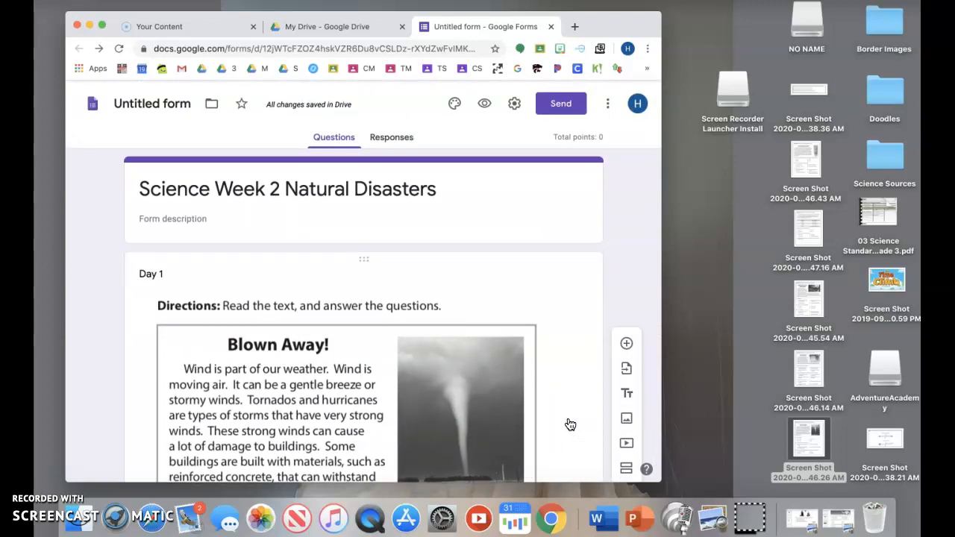
pyautogui.scroll(-1, 570, 424)
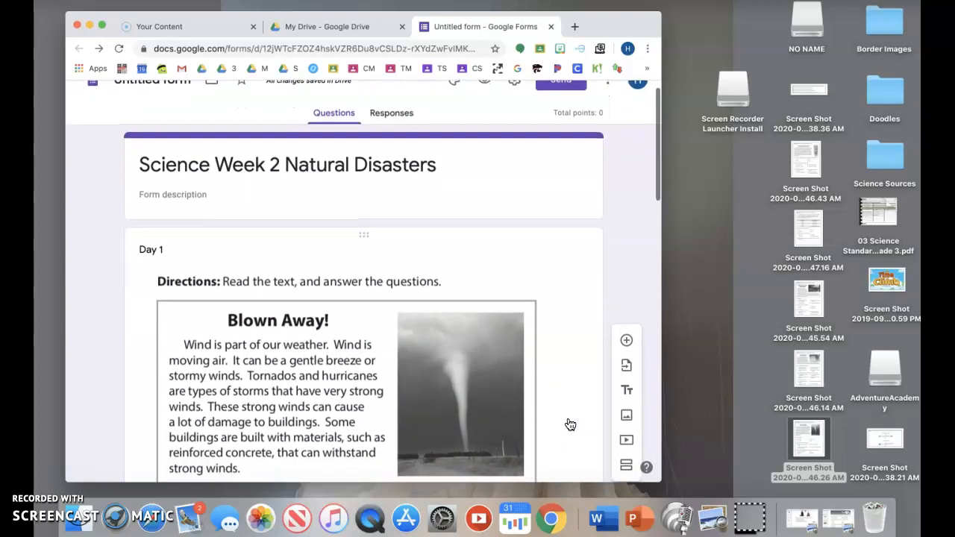
pyautogui.scroll(-2, 570, 424)
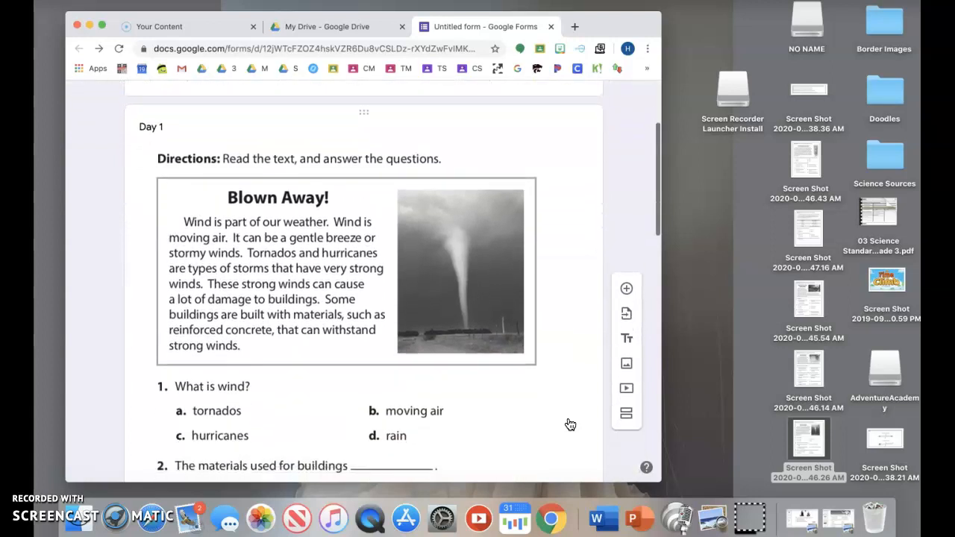
pyautogui.scroll(4, 570, 424)
pyautogui.click(567, 406)
pyautogui.scroll(-15, 567, 403)
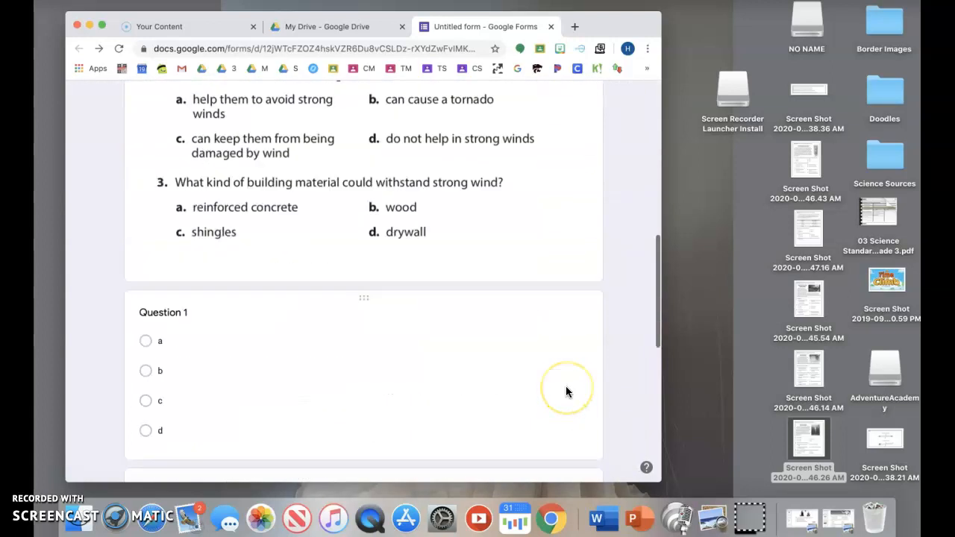
pyautogui.scroll(-2, 566, 391)
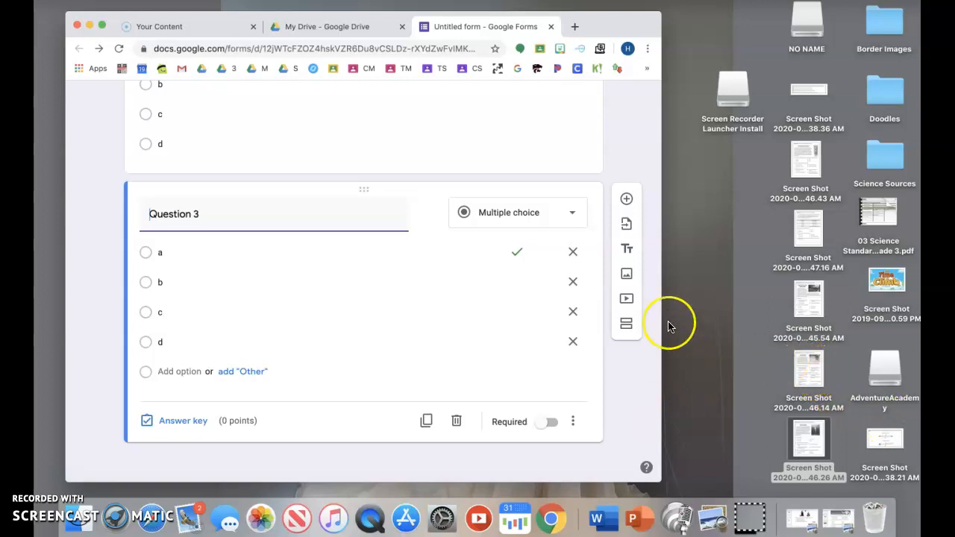
# Step: Insert the desktop worksheet screenshot ending in 46.14 AM as an image below Question 3 and title it "Day 2"
pyautogui.click(626, 274)
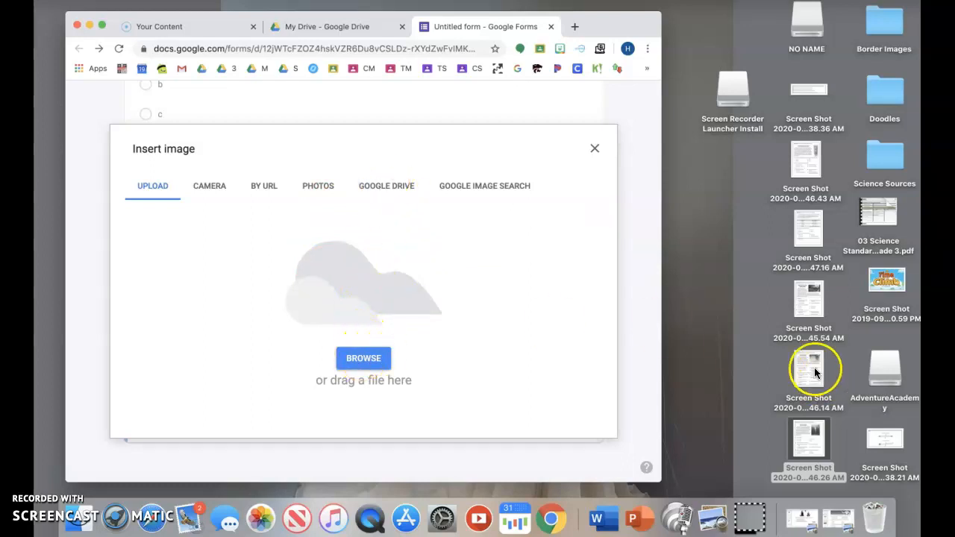
pyautogui.moveTo(814, 367); pyautogui.dragTo(370, 315)
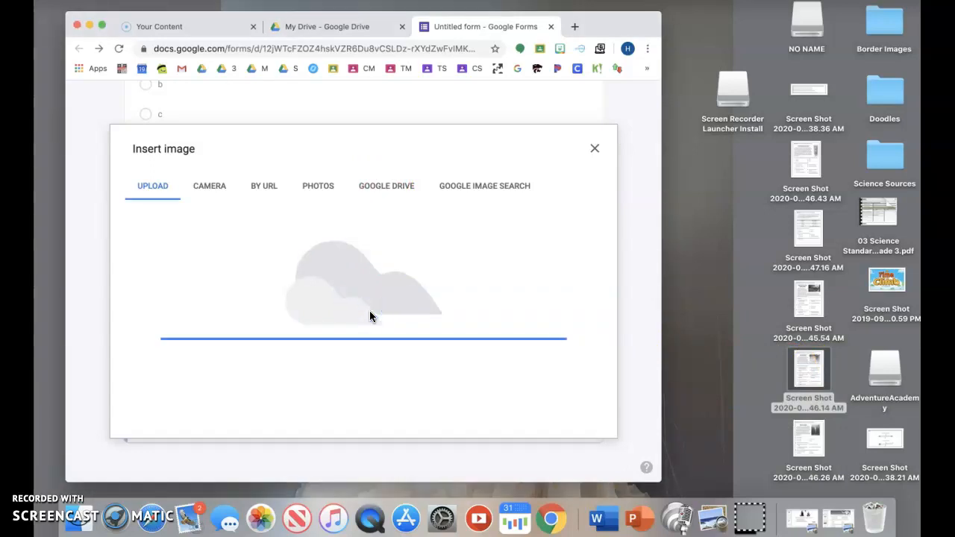
pyautogui.scroll(3, 370, 316)
pyautogui.scroll(10, 369, 312)
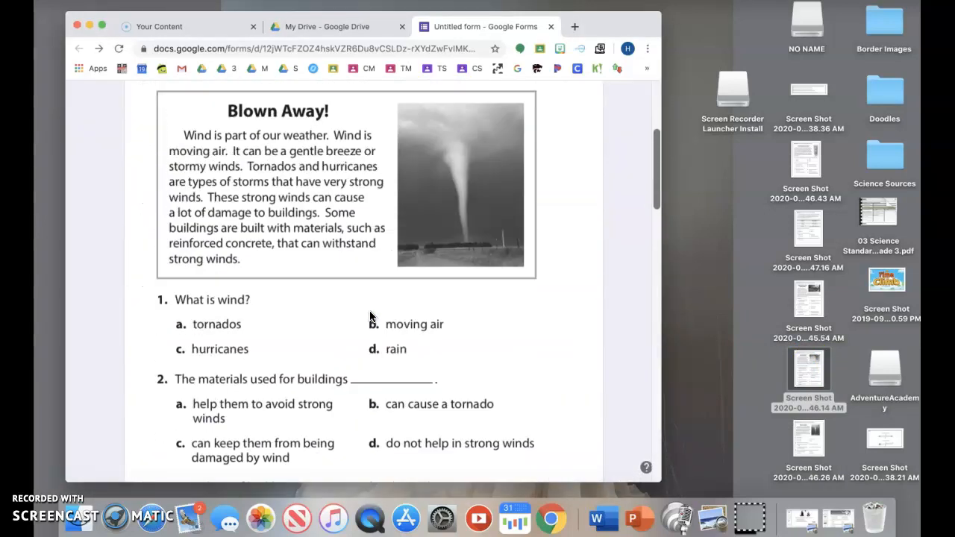
pyautogui.scroll(-6, 366, 304)
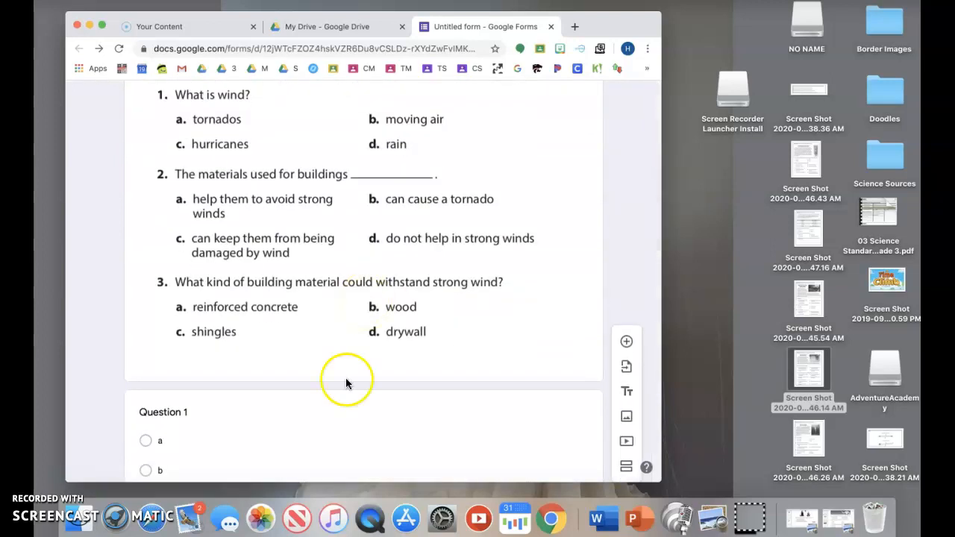
pyautogui.scroll(-4, 341, 280)
pyautogui.scroll(-7, 341, 280)
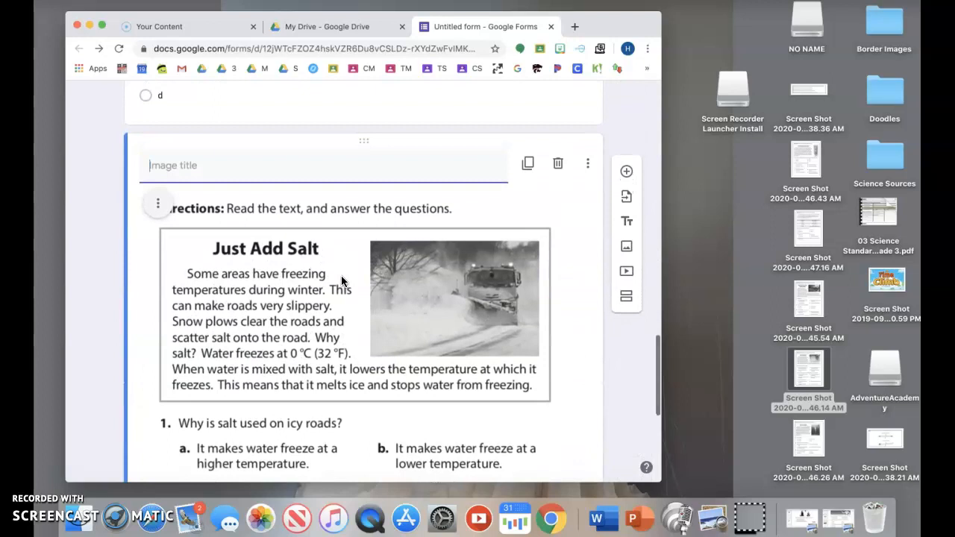
pyautogui.write('D')
pyautogui.press('BackSpace')
pyautogui.write('Day 2')
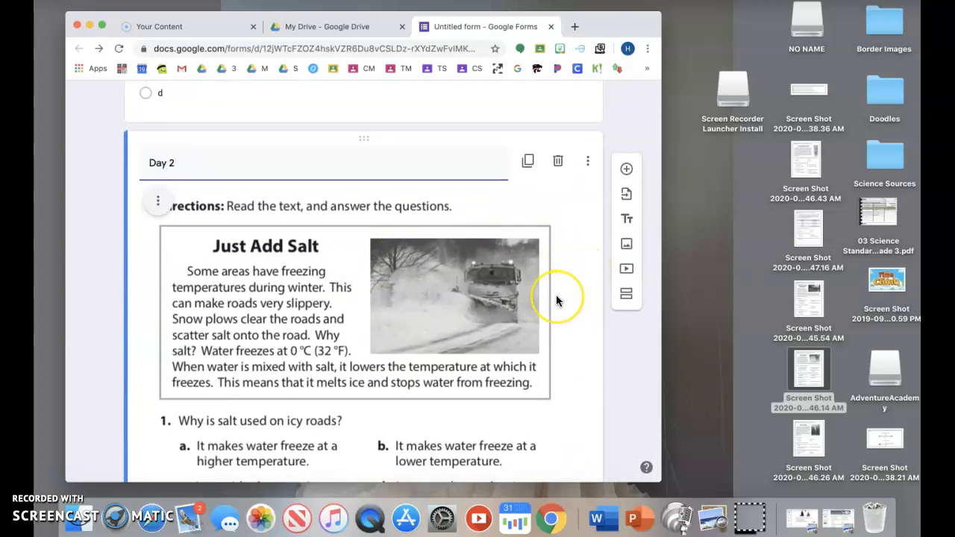
# Step: Duplicate Question 3 of Day 1 and move the copy below the Day 2 worksheet image
pyautogui.scroll(-5, 556, 295)
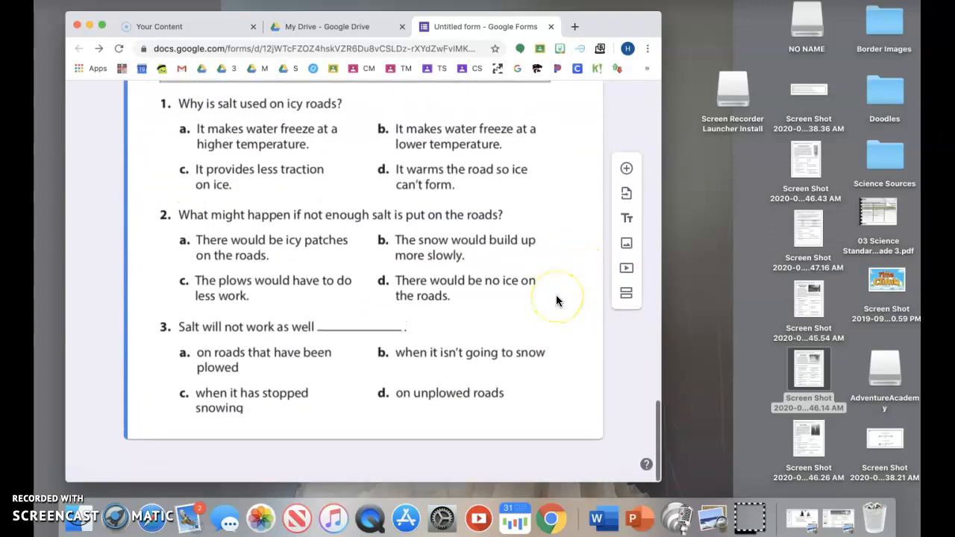
pyautogui.scroll(3, 555, 296)
pyautogui.scroll(5, 555, 300)
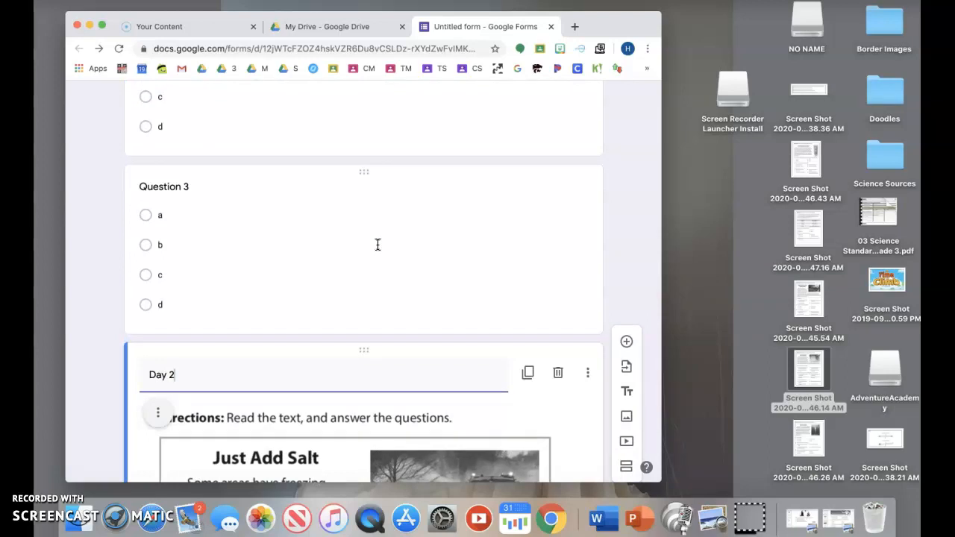
pyautogui.click(378, 245)
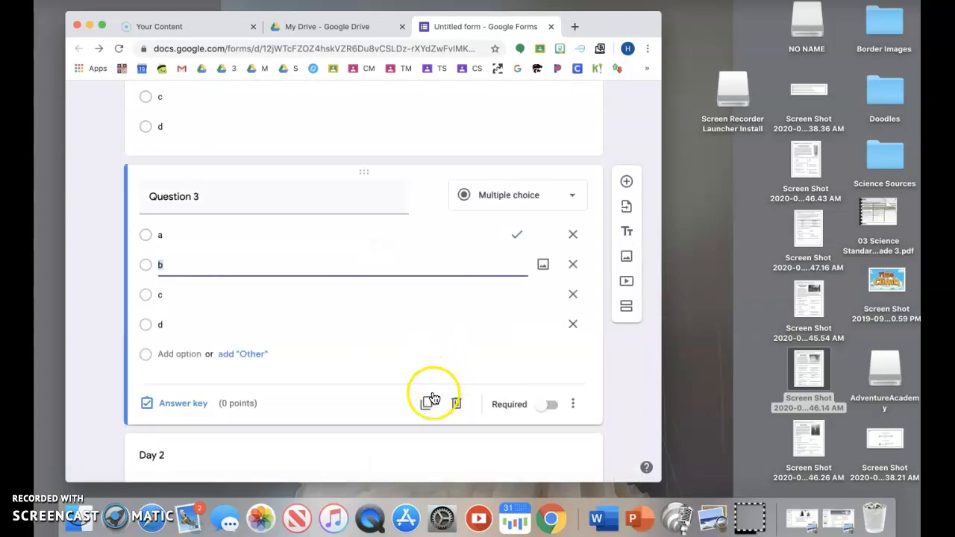
pyautogui.click(426, 404)
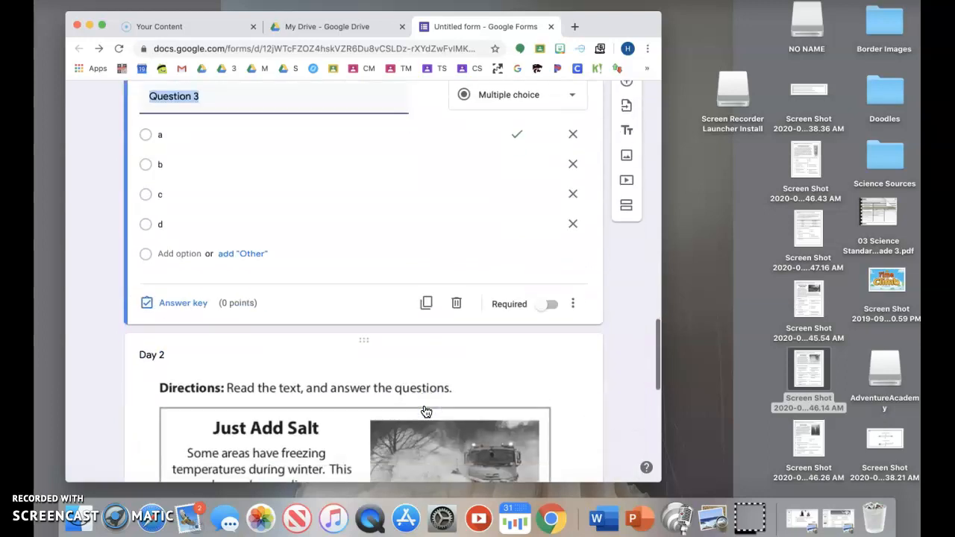
pyautogui.scroll(3, 416, 321)
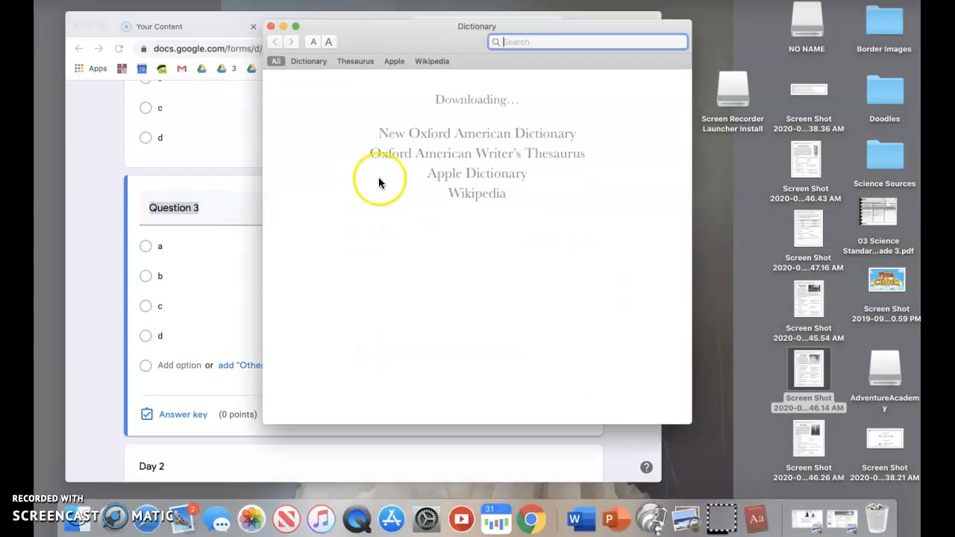
pyautogui.click(270, 26)
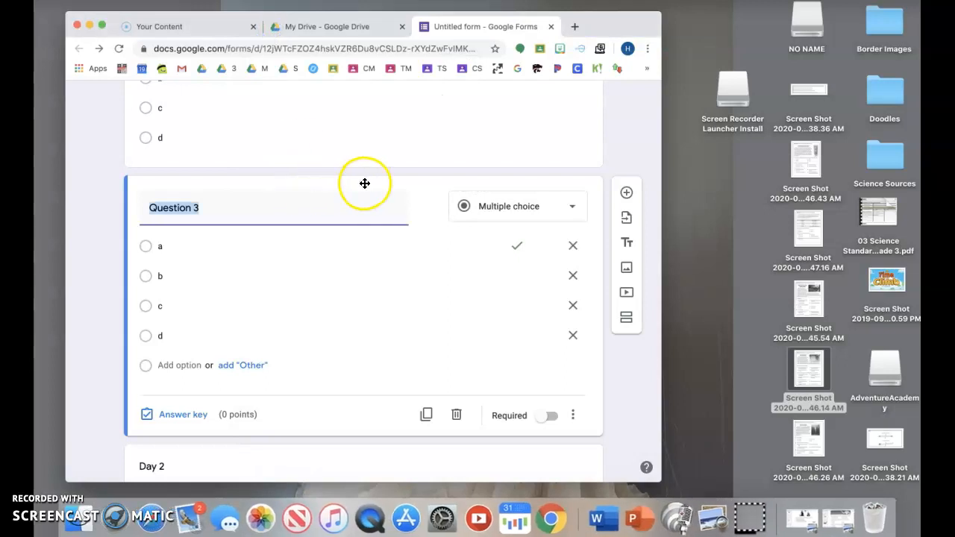
pyautogui.moveTo(364, 183); pyautogui.dragTo(357, 533)
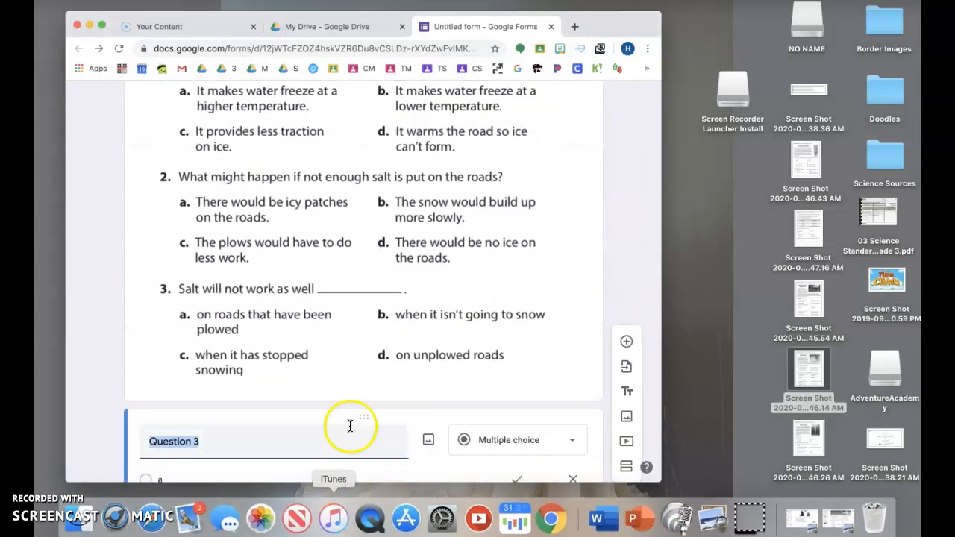
# Step: Rename the copied question below the Day 2 worksheet as "Question 1"
pyautogui.scroll(3, 371, 356)
pyautogui.scroll(6, 368, 356)
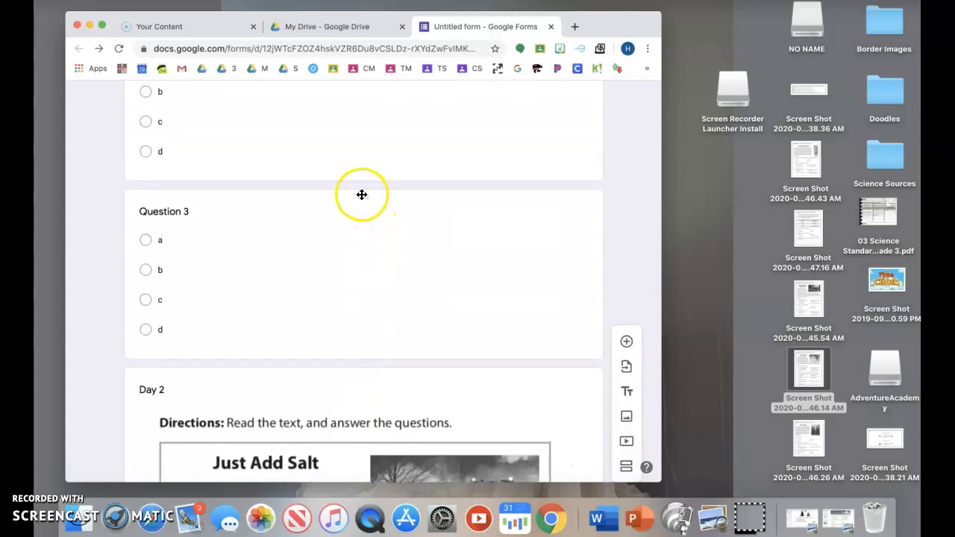
pyautogui.scroll(-10, 323, 157)
pyautogui.click(212, 219)
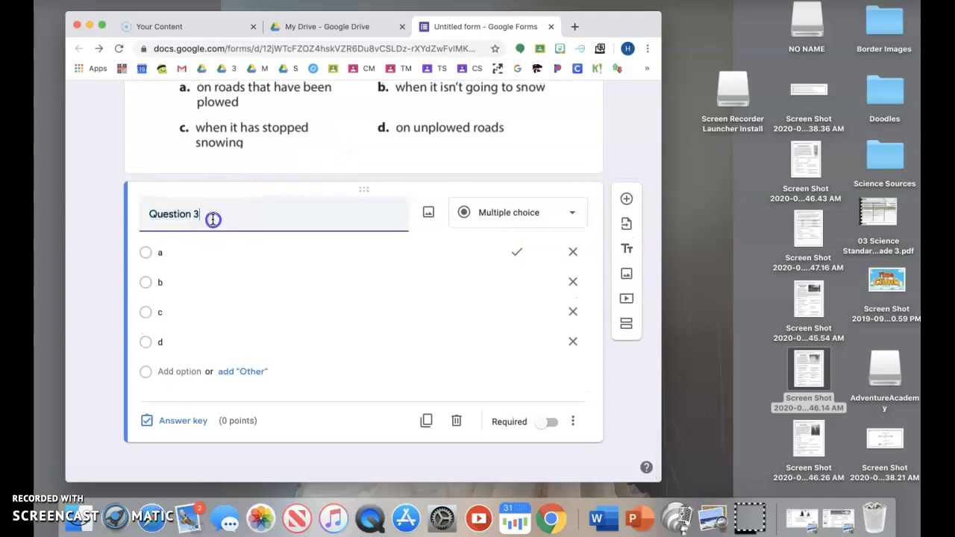
pyautogui.press('BackSpace')
pyautogui.write('1')
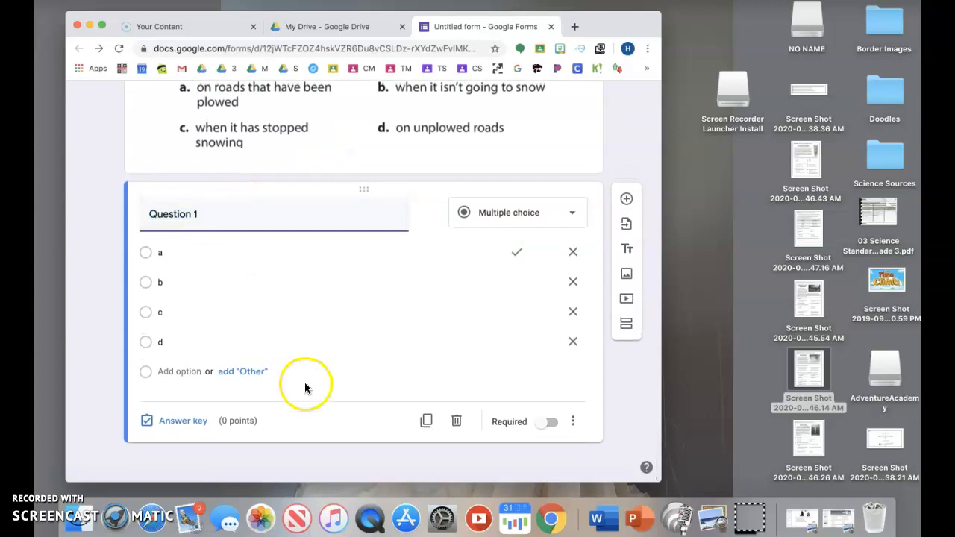
# Step: Duplicate the Day 2 Question 1 and rename the copy as "Question 2"
pyautogui.click(424, 418)
pyautogui.click(220, 392)
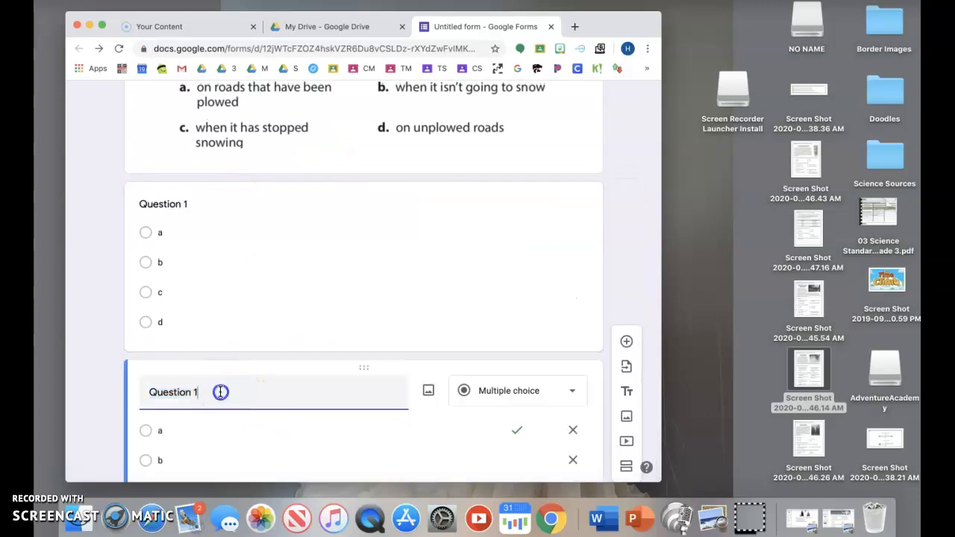
pyautogui.press('BackSpace')
pyautogui.write('2')
# Step: Duplicate the Day 2 Question 2 and rename the copy as "Question 3"
pyautogui.scroll(-3, 220, 391)
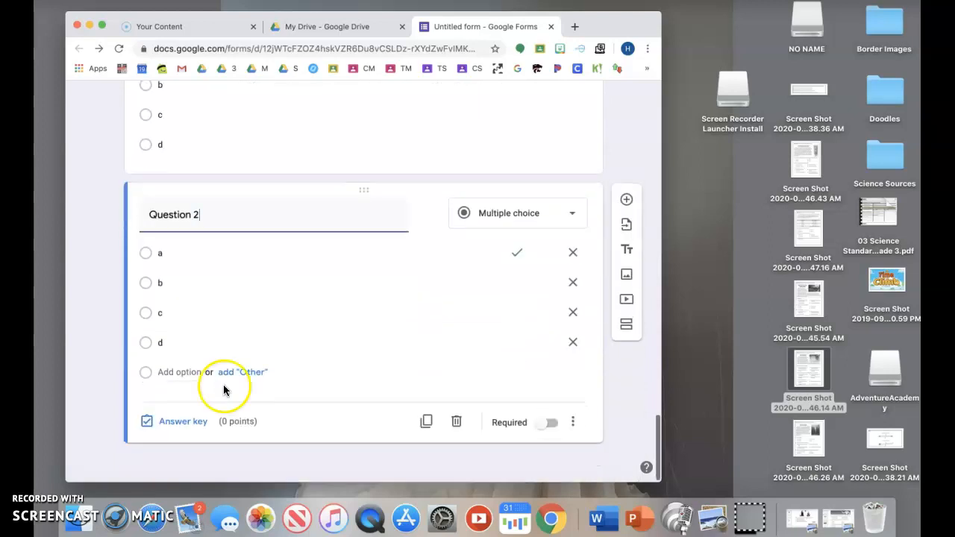
pyautogui.click(426, 422)
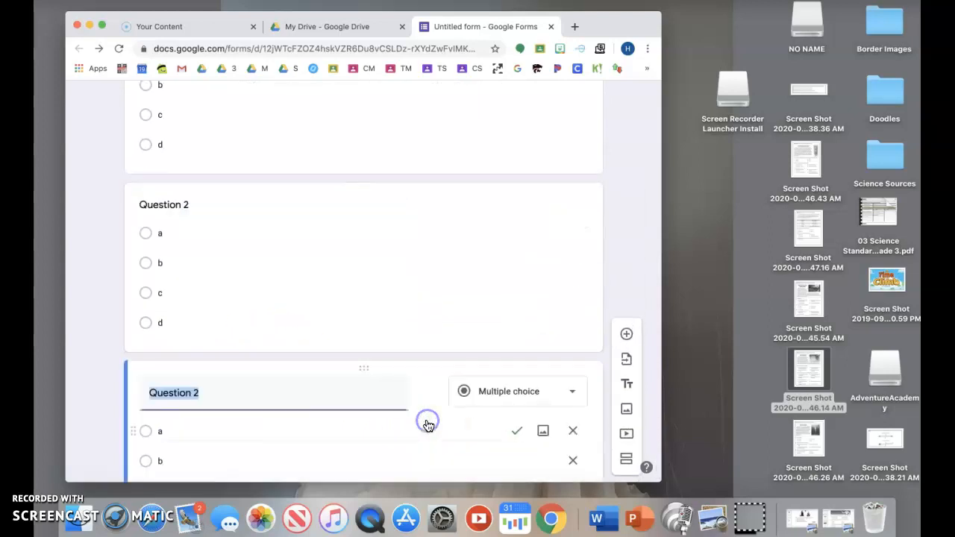
pyautogui.click(211, 313)
pyautogui.tripleClick(208, 318)
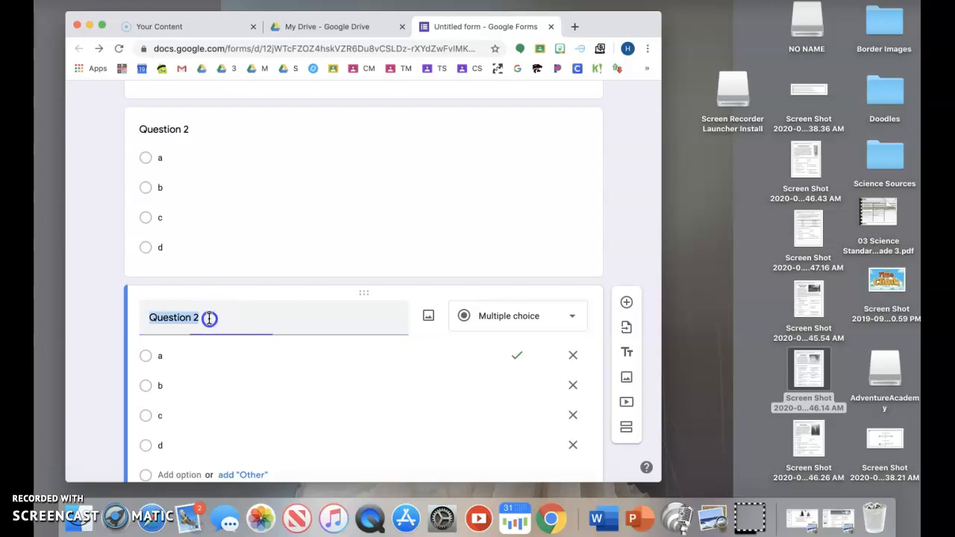
pyautogui.click(209, 318)
pyautogui.press('BackSpace')
pyautogui.write('3')
# Step: Review the Day 2 worksheet against the answer options and answer keys of its Questions 1 to 3
pyautogui.scroll(-8, 209, 318)
pyautogui.scroll(4, 209, 317)
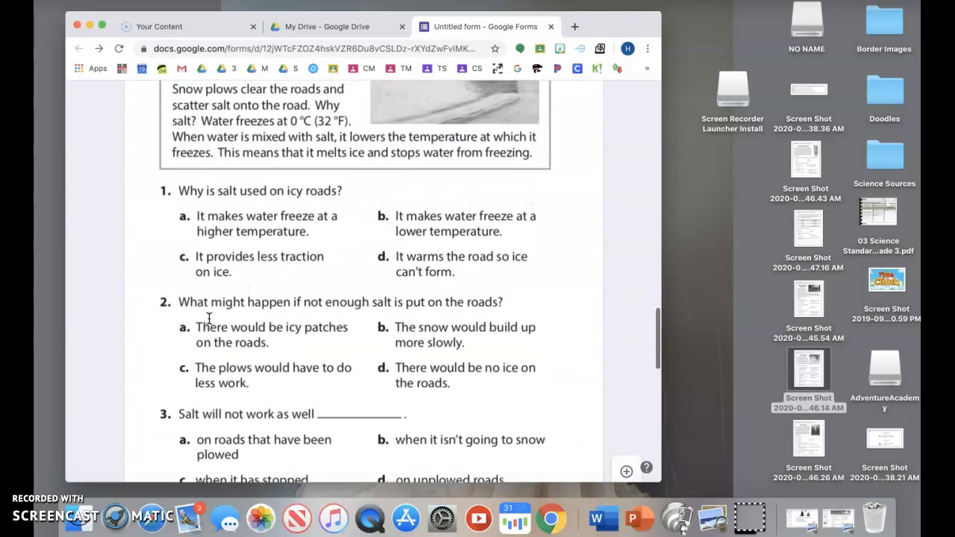
pyautogui.scroll(-10, 209, 318)
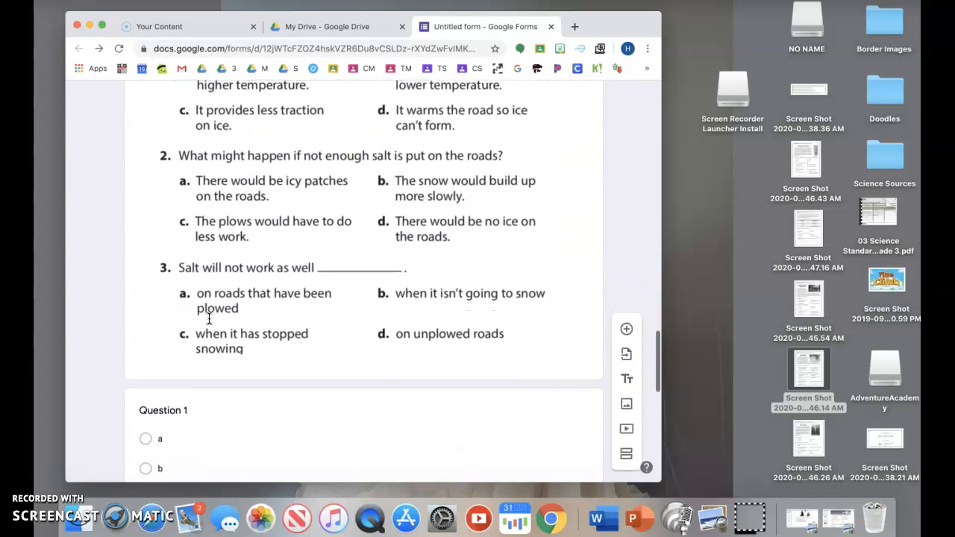
pyautogui.scroll(8, 209, 318)
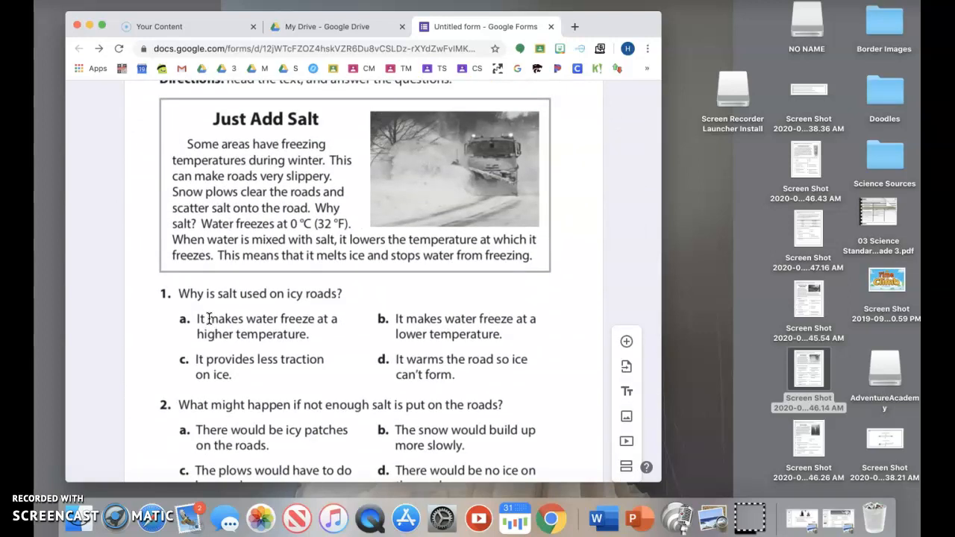
pyautogui.scroll(-10, 211, 306)
pyautogui.scroll(3, 278, 145)
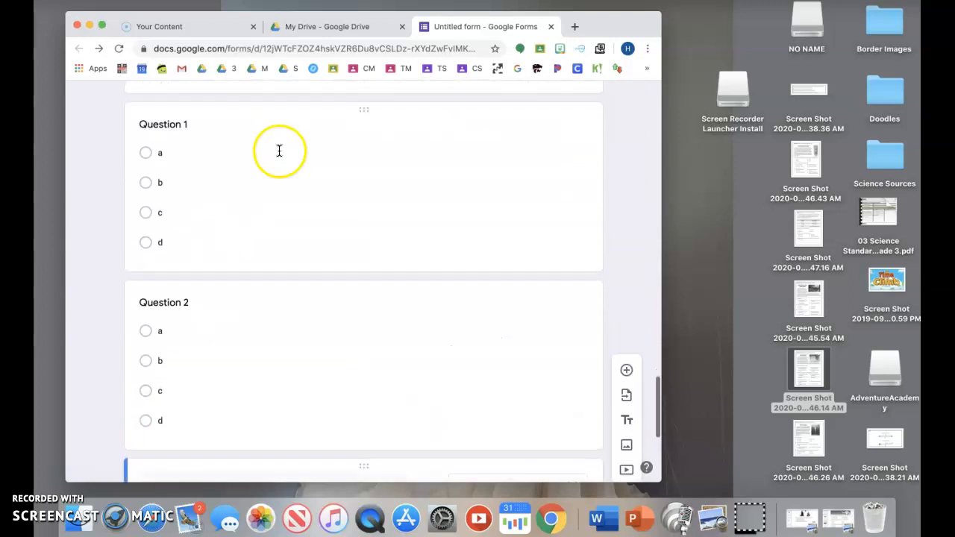
pyautogui.click(279, 196)
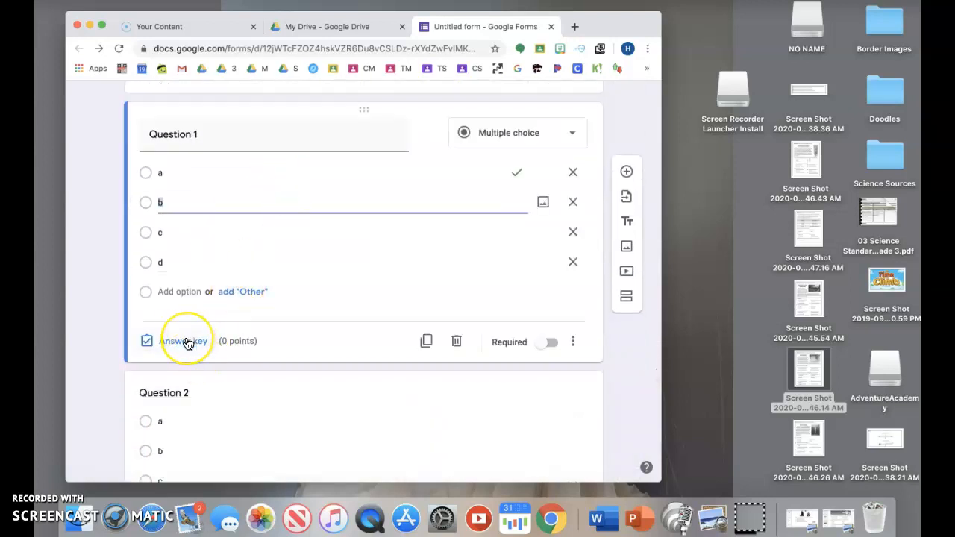
pyautogui.scroll(-5, 187, 341)
pyautogui.click(252, 226)
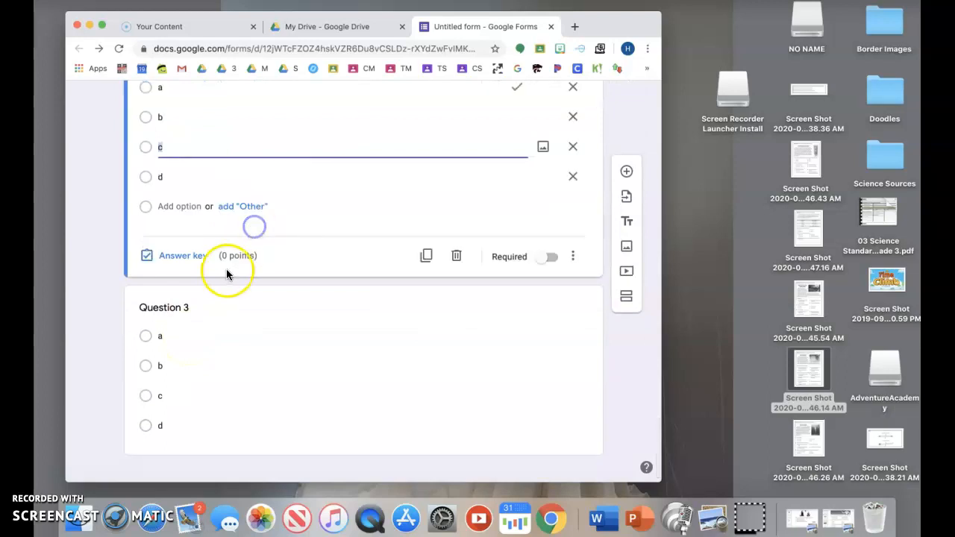
pyautogui.click(271, 359)
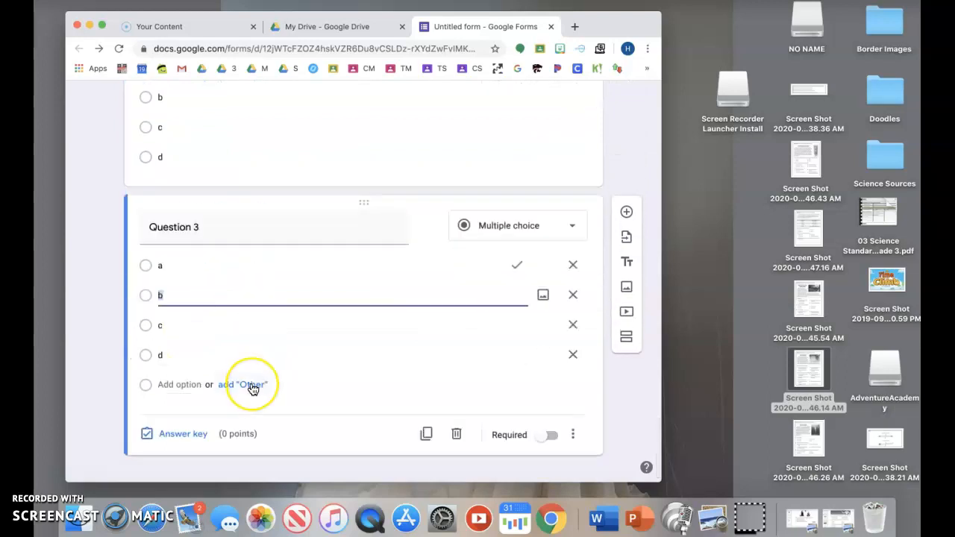
# Step: Name the form file "Science Week 2 Natural Disasters" after its title and move it into the Corona Sciene folder
pyautogui.scroll(15, 252, 387)
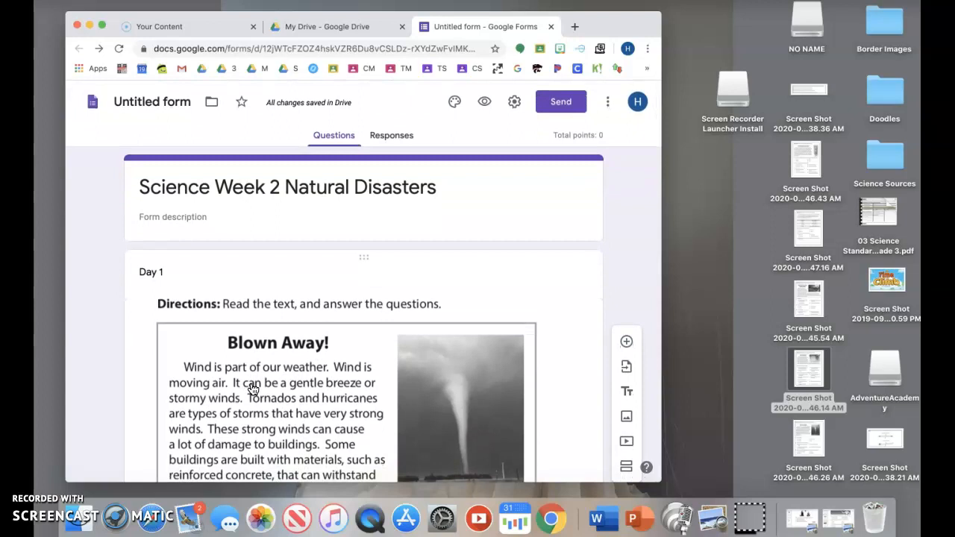
pyautogui.click(179, 103)
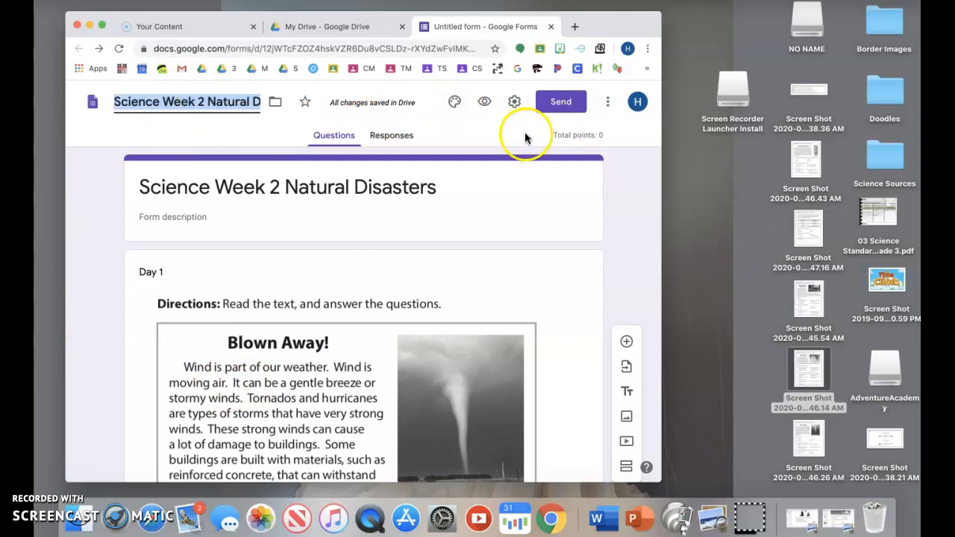
pyautogui.click(275, 104)
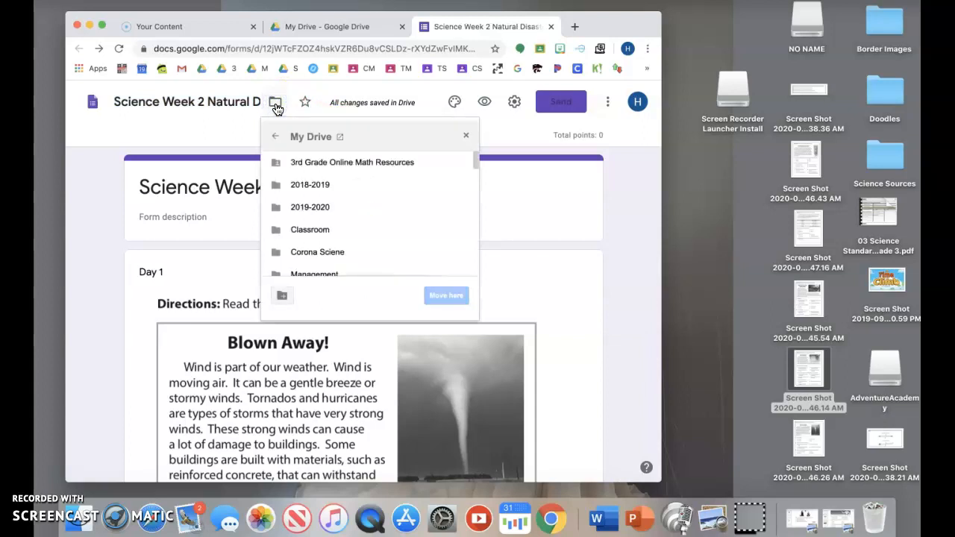
pyautogui.click(307, 251)
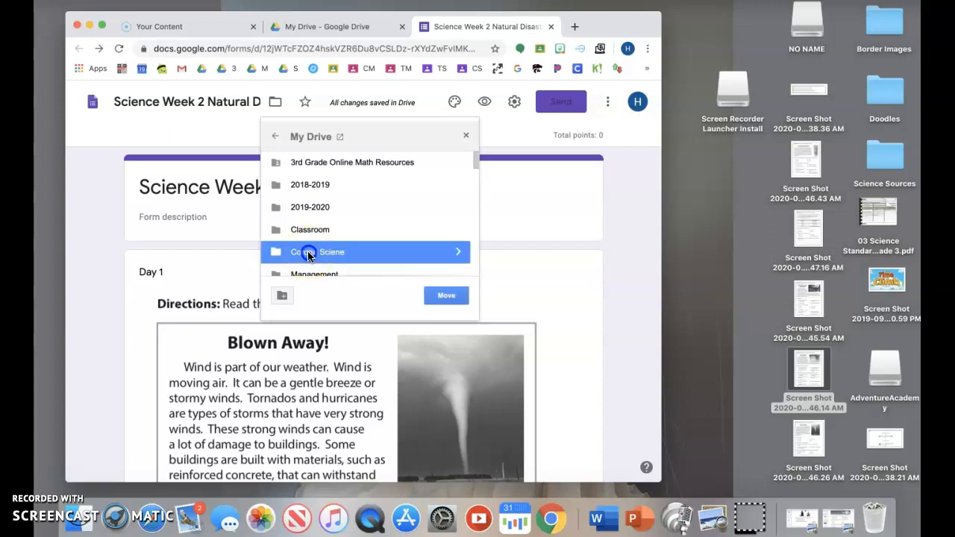
pyautogui.click(447, 297)
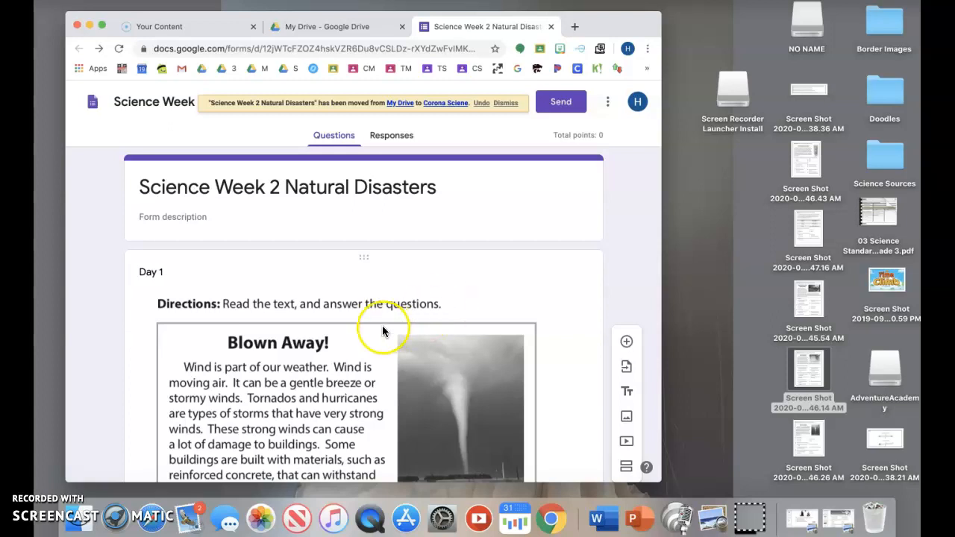
# Step: Look through the whole form, from the Day 1 worksheet down to the Day 2 worksheet and its questions
pyautogui.scroll(-15, 382, 332)
pyautogui.scroll(-5, 382, 331)
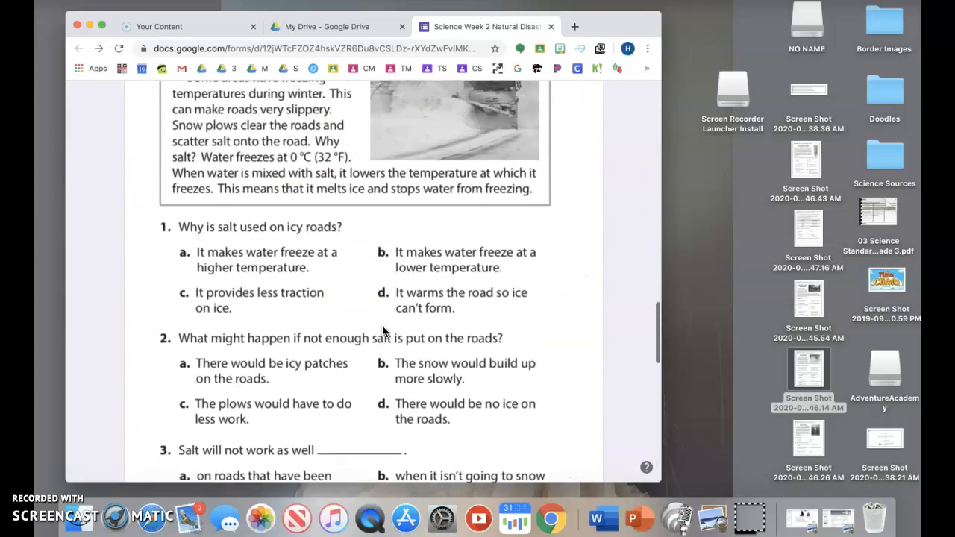
pyautogui.scroll(3, 382, 331)
pyautogui.scroll(-1, 382, 331)
pyautogui.scroll(-8, 382, 331)
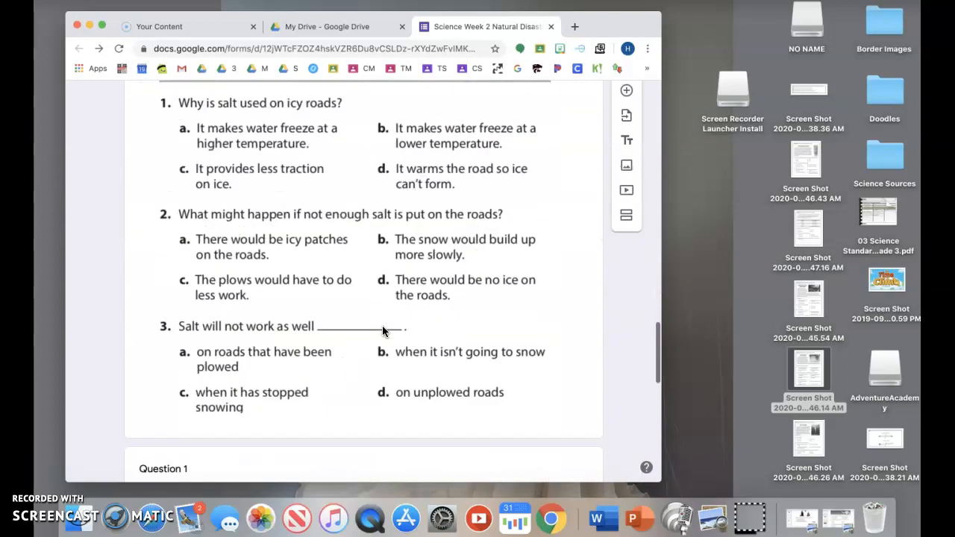
pyautogui.click(380, 306)
pyautogui.click(184, 439)
pyautogui.click(624, 411)
pyautogui.scroll(15, 623, 412)
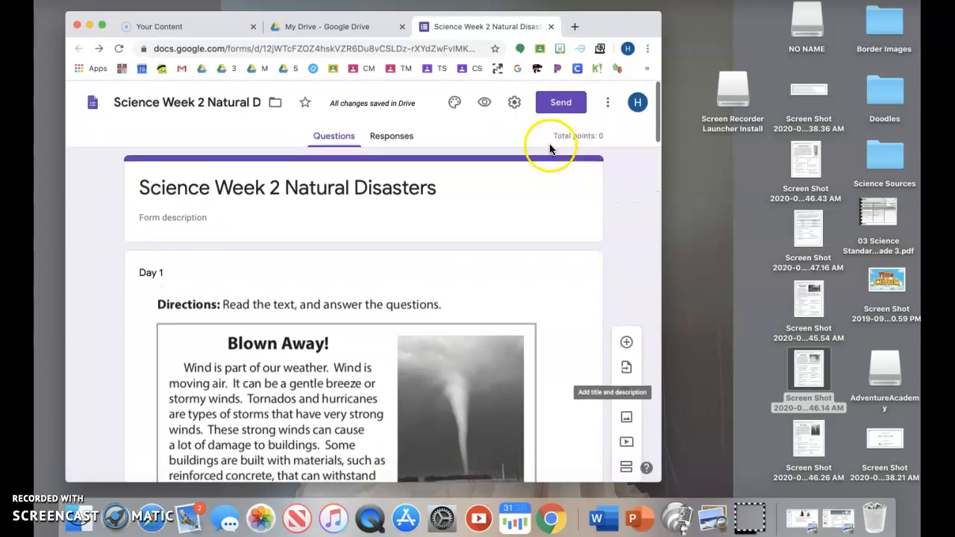
# Step: Allow respondents to edit after submitting in the form's general settings
pyautogui.click(513, 102)
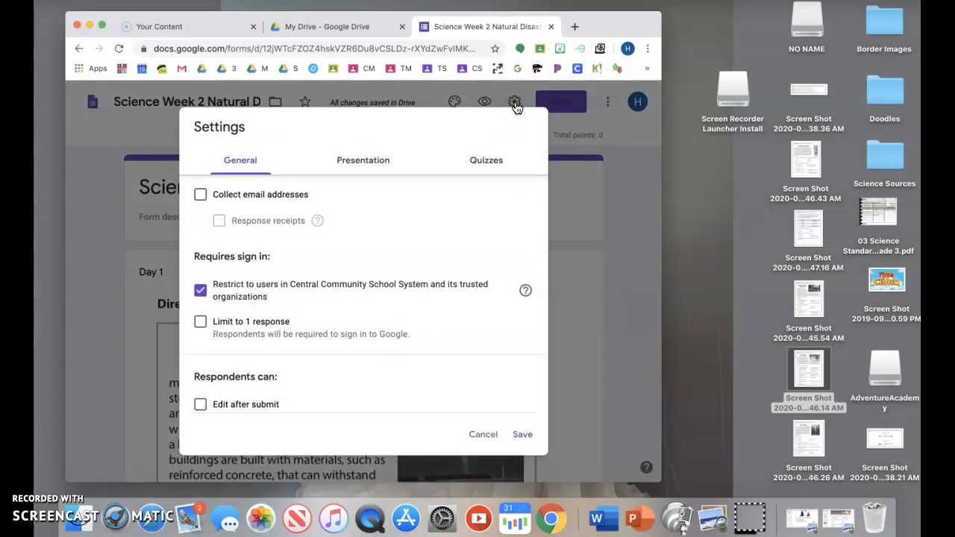
pyautogui.click(637, 223)
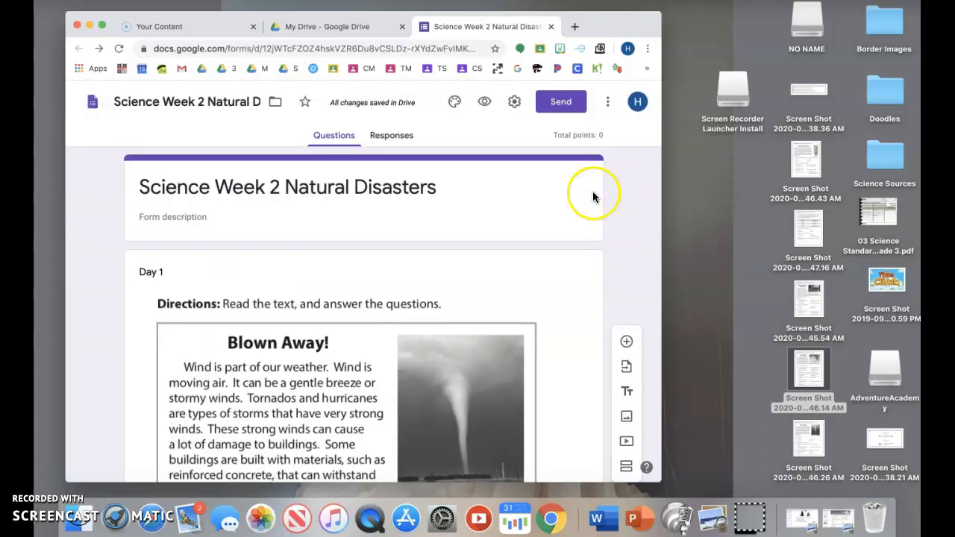
pyautogui.click(515, 103)
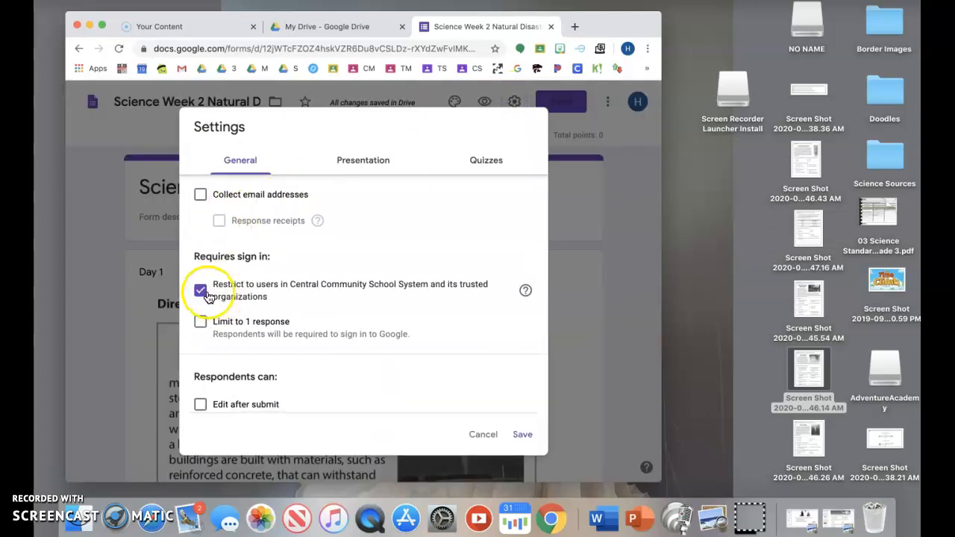
pyautogui.click(200, 326)
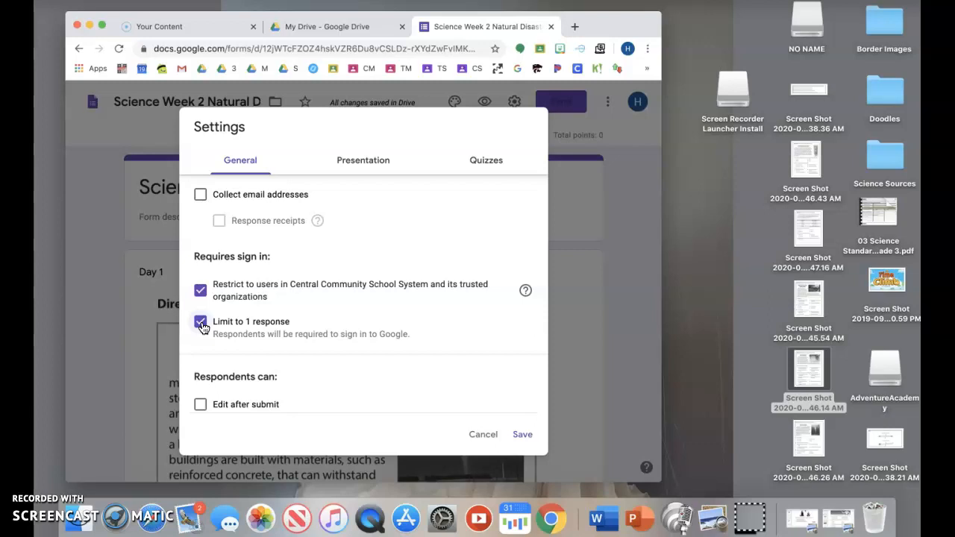
pyautogui.click(201, 325)
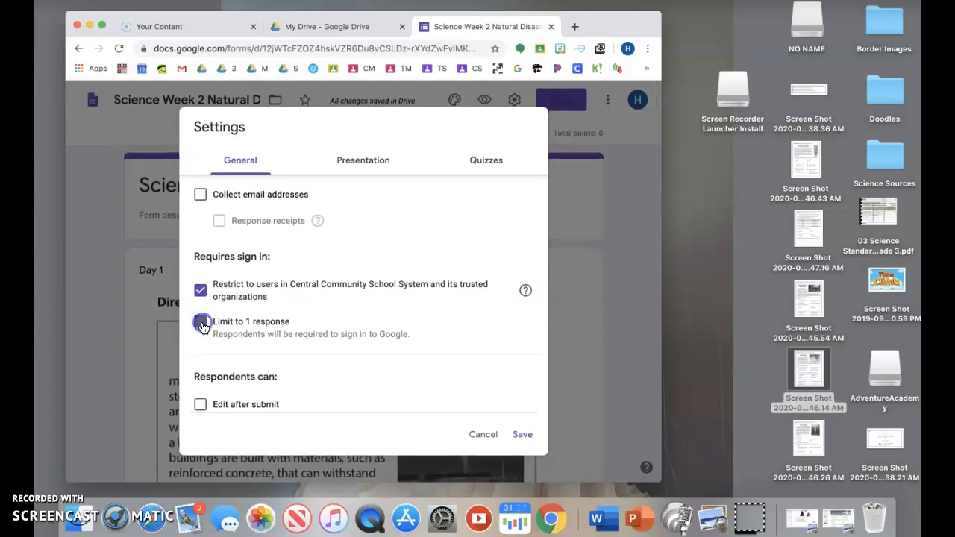
pyautogui.scroll(-2, 201, 328)
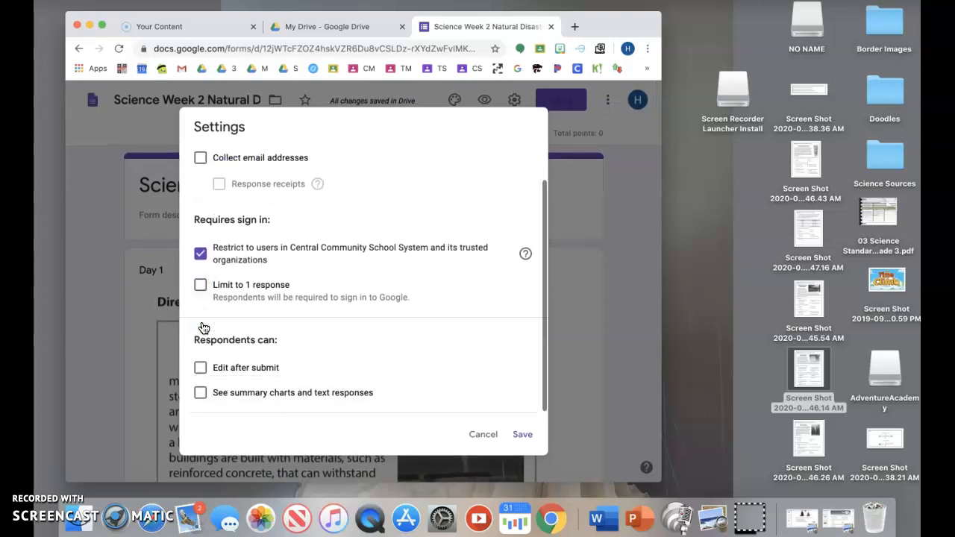
pyautogui.click(200, 368)
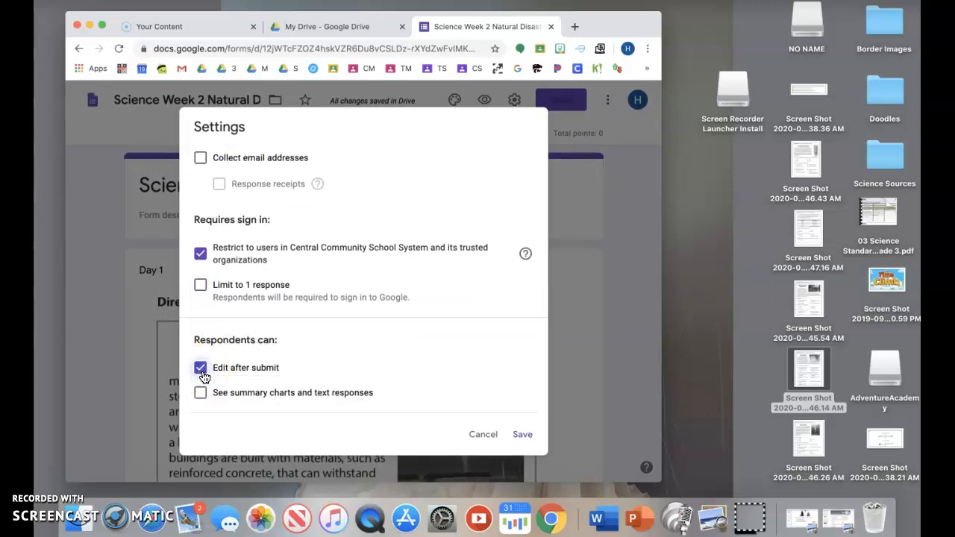
# Step: Turn off the restriction to Central Community School System users and save the form settings
pyautogui.scroll(2, 223, 369)
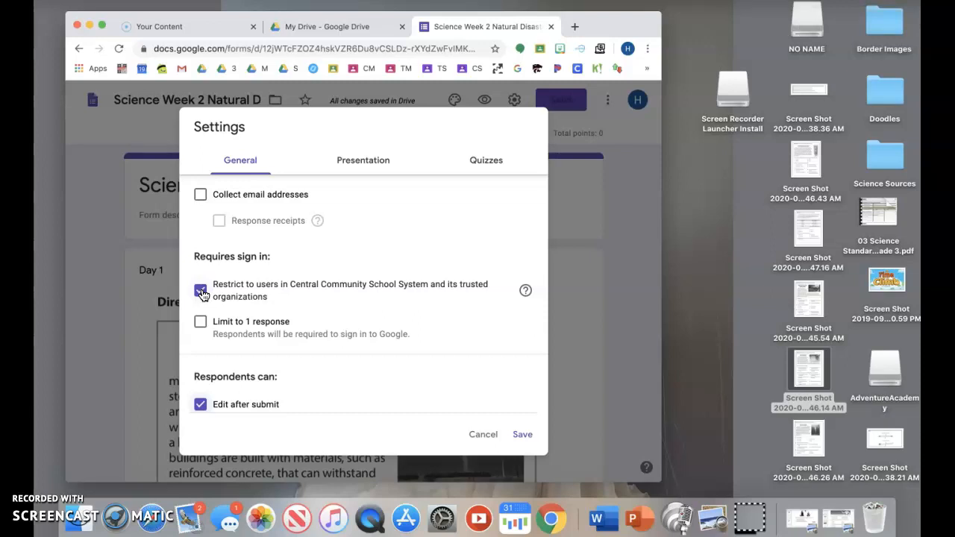
pyautogui.click(201, 292)
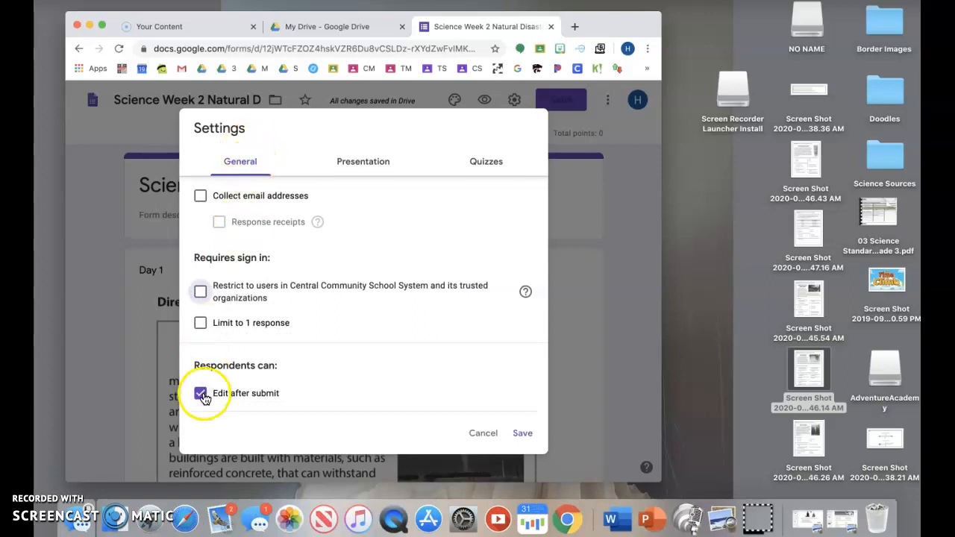
pyautogui.scroll(-1, 203, 398)
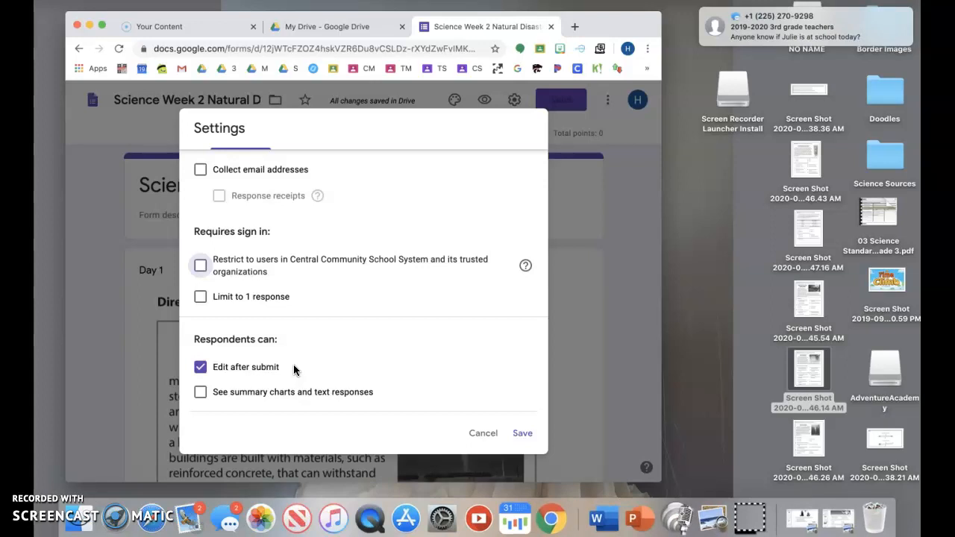
pyautogui.click(521, 434)
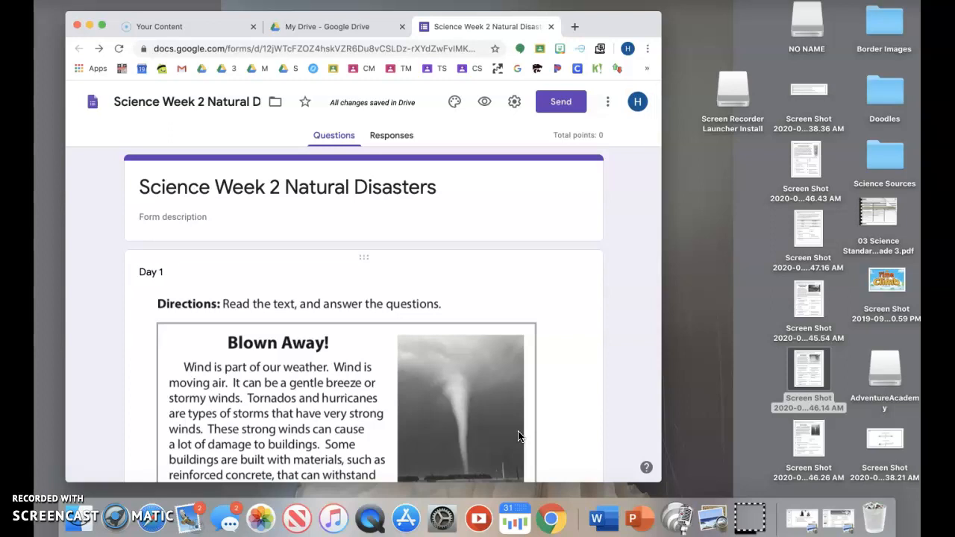
pyautogui.scroll(-10, 518, 437)
pyautogui.scroll(10, 519, 437)
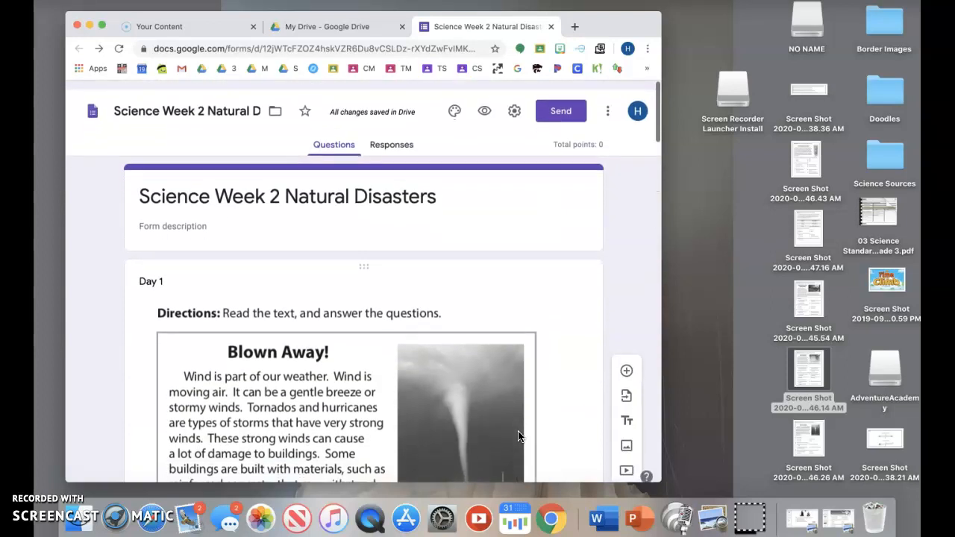